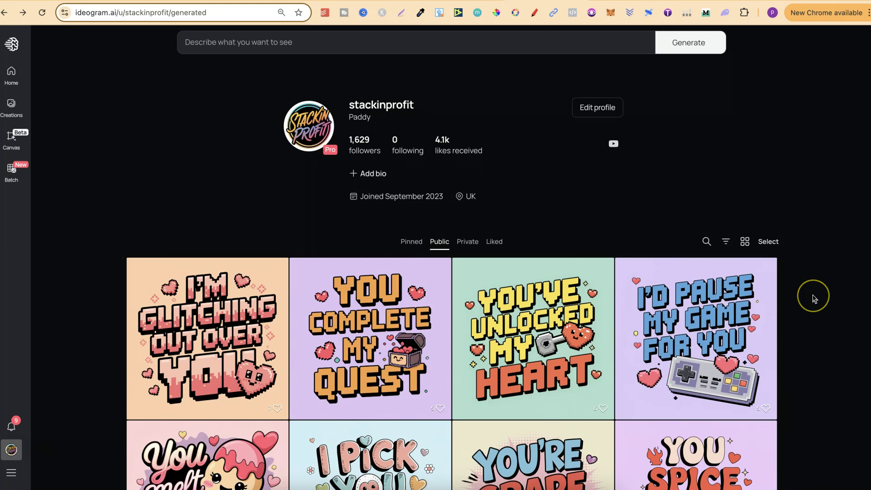
# - Browse the profile's public gallery of Valentine's pun designs to see which phrases and styles it contains
pyautogui.scroll(-5, 814, 298)
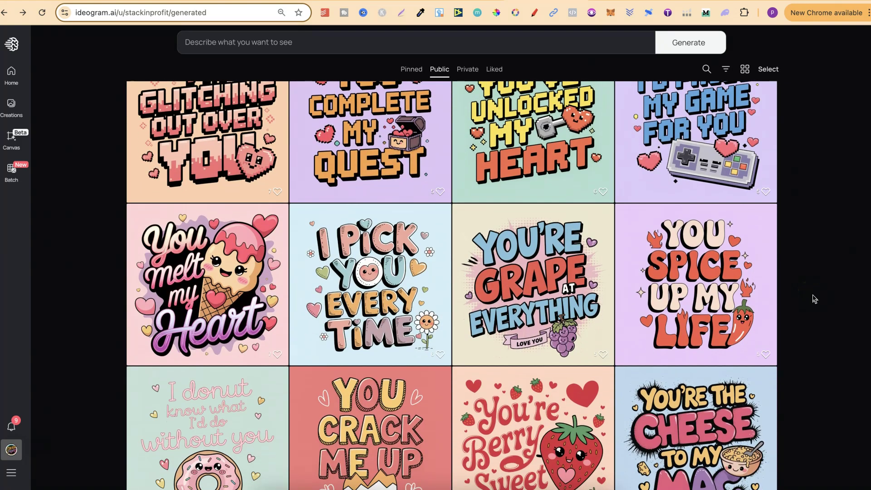
pyautogui.scroll(-2, 814, 298)
pyautogui.scroll(-7, 815, 298)
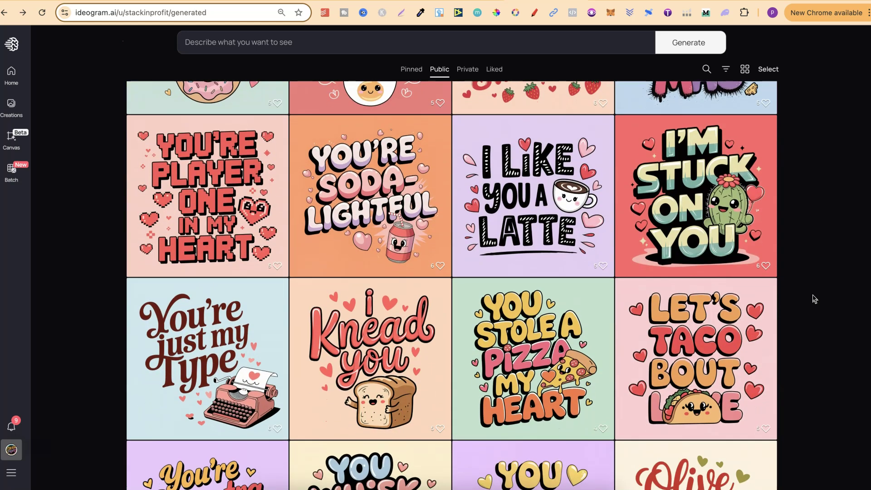
pyautogui.scroll(-5, 814, 298)
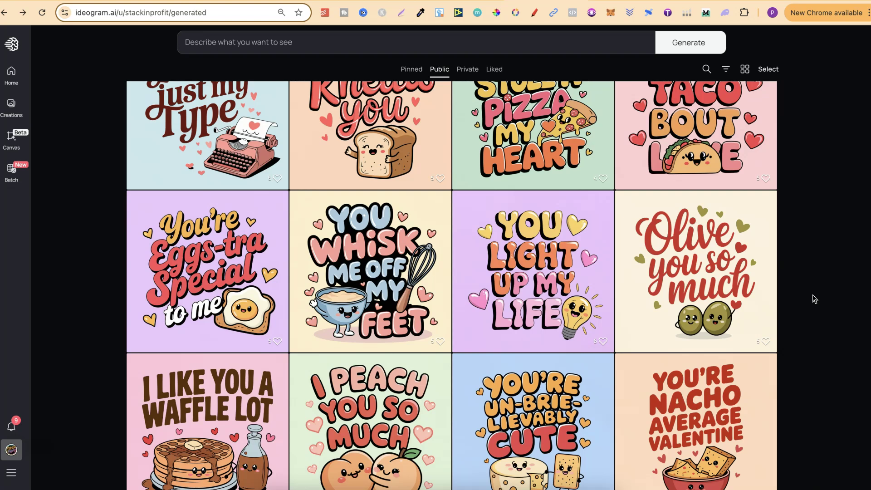
pyautogui.scroll(-7, 814, 298)
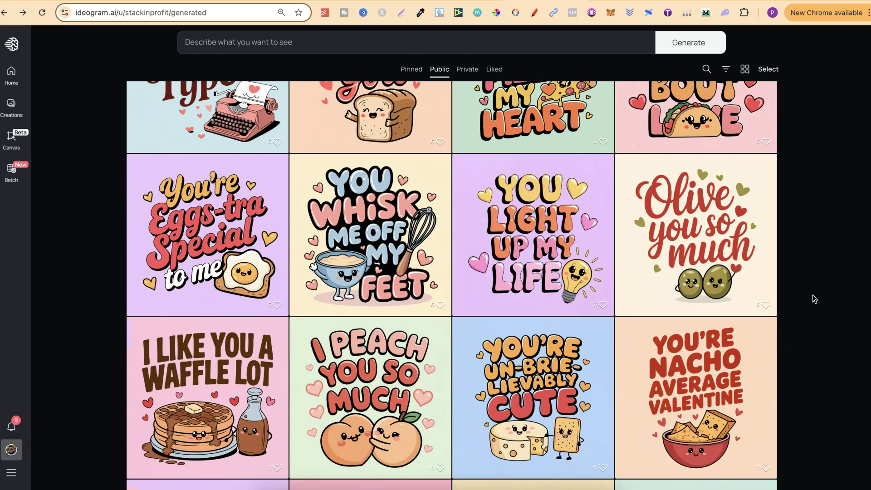
pyautogui.scroll(-3, 814, 298)
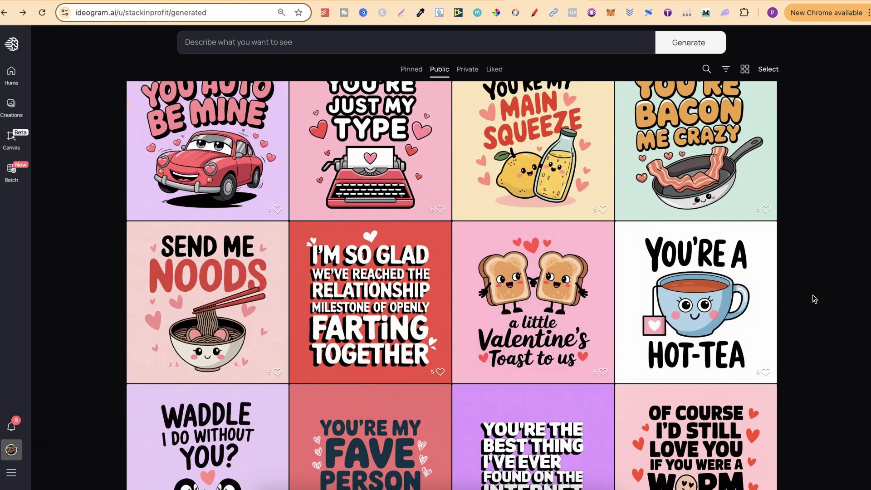
pyautogui.scroll(-2, 814, 298)
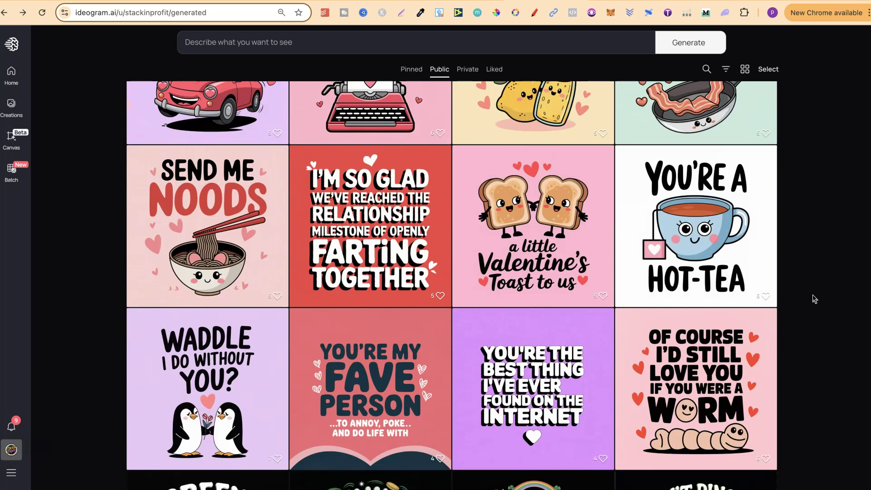
pyautogui.scroll(4, 814, 298)
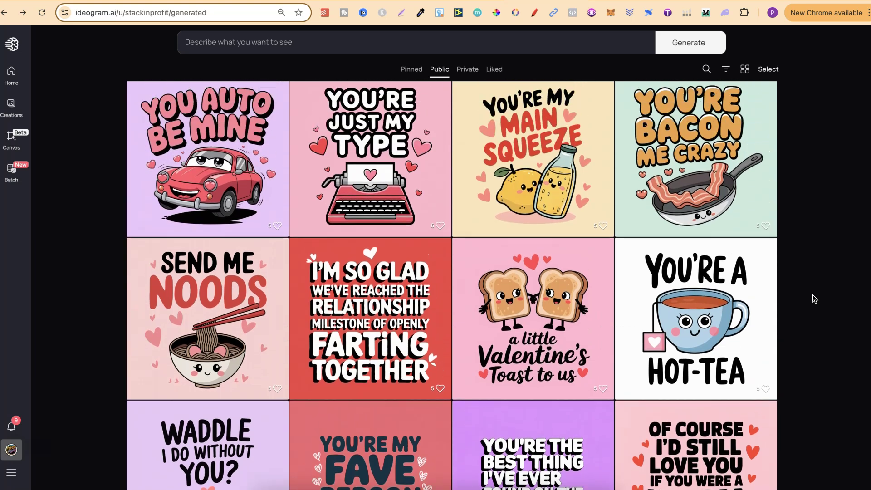
# - Examine the full prompt of the "You're My Main Squeeze" design, highlight its quoted phrase, and return to the gallery
pyautogui.click(581, 245)
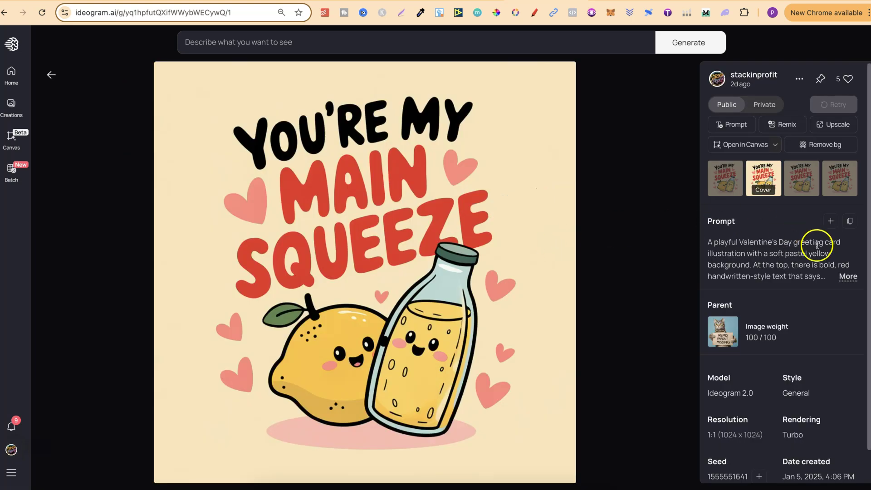
pyautogui.click(848, 277)
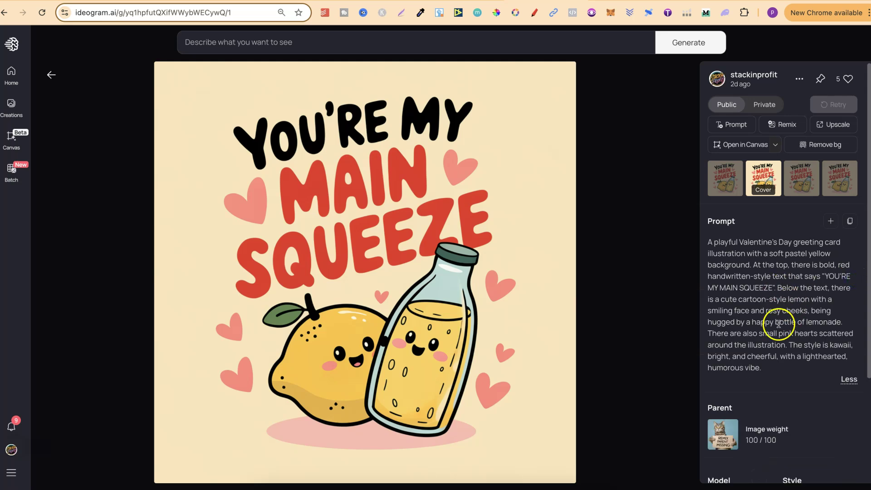
pyautogui.moveTo(770, 288); pyautogui.dragTo(823, 276)
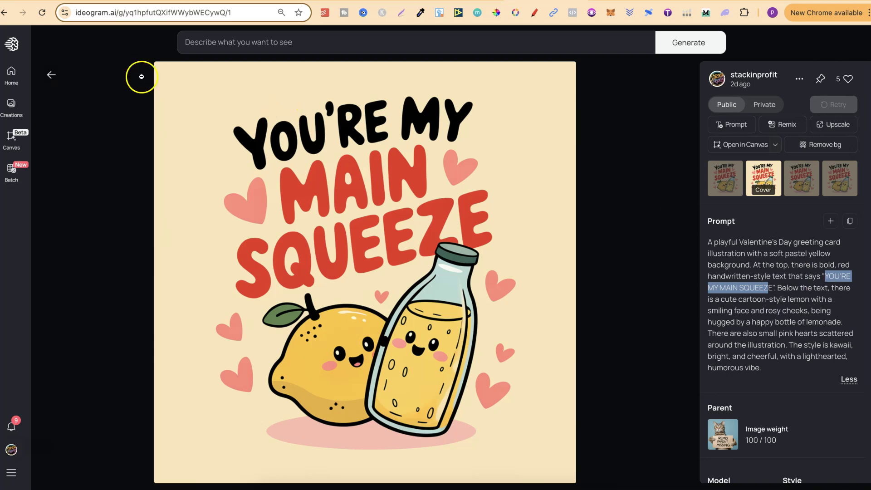
pyautogui.click(52, 76)
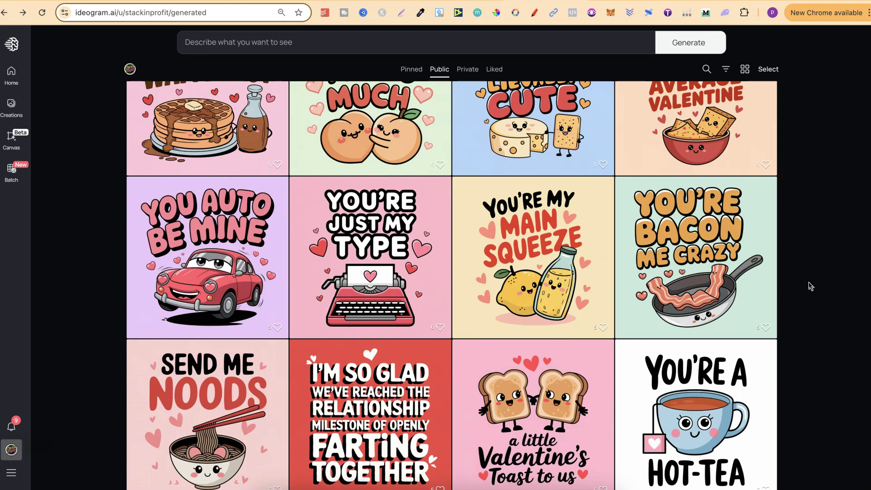
# - Open the "I Knead You" design, inspect its remix options and image weight, and return to the gallery
pyautogui.scroll(4, 810, 286)
pyautogui.scroll(8, 810, 286)
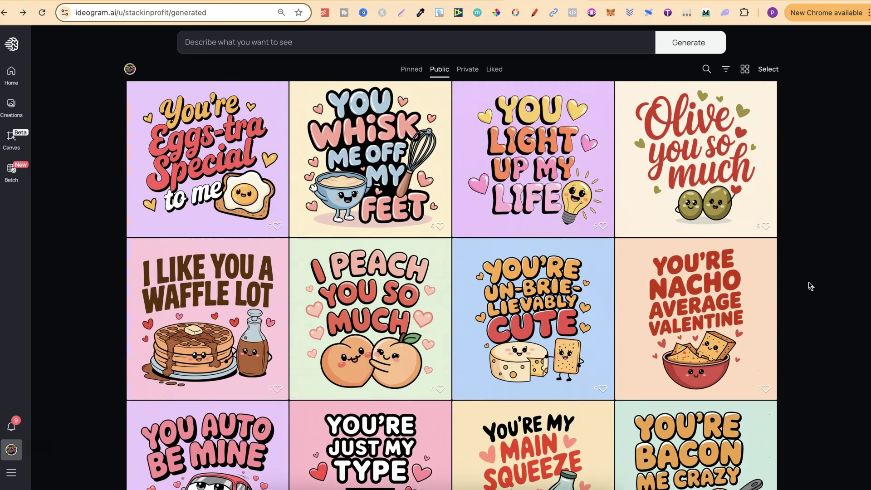
pyautogui.scroll(1, 810, 286)
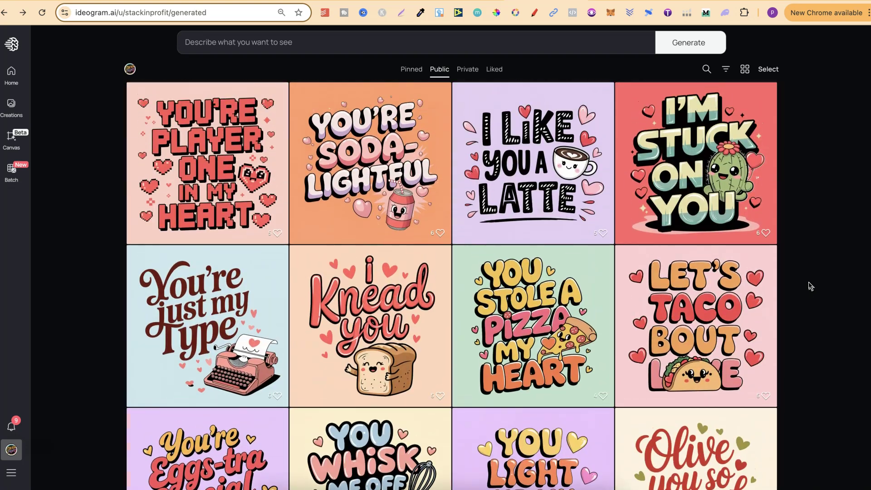
pyautogui.click(374, 290)
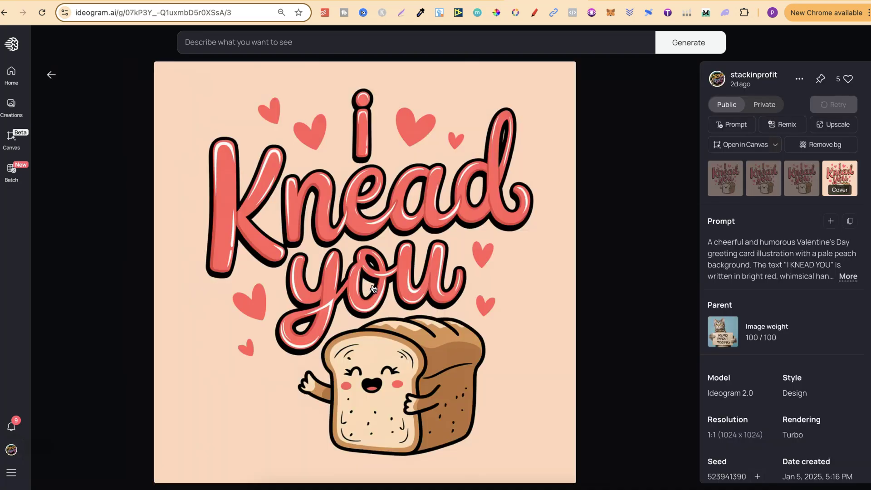
pyautogui.click(773, 125)
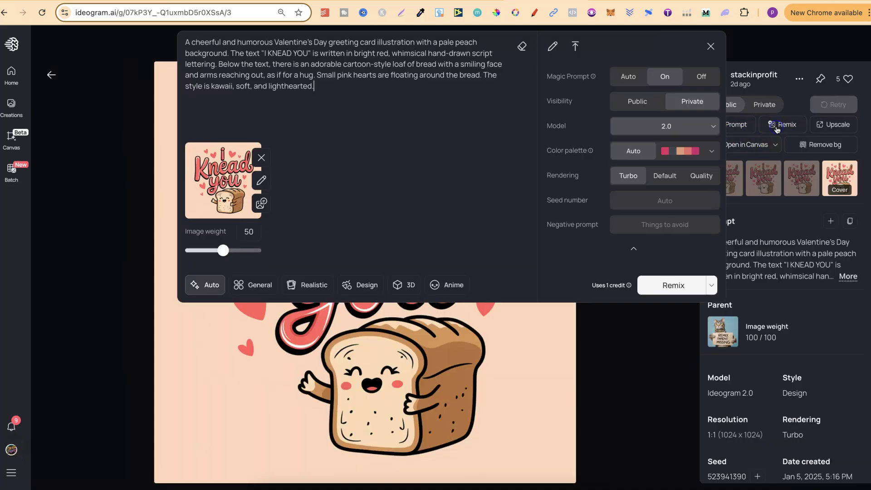
pyautogui.click(226, 251)
pyautogui.moveTo(226, 251)
pyautogui.mouseDown()
pyautogui.moveTo(260, 252)
pyautogui.moveTo(205, 251)
pyautogui.moveTo(223, 251)
pyautogui.mouseUp()
pyautogui.click(711, 47)
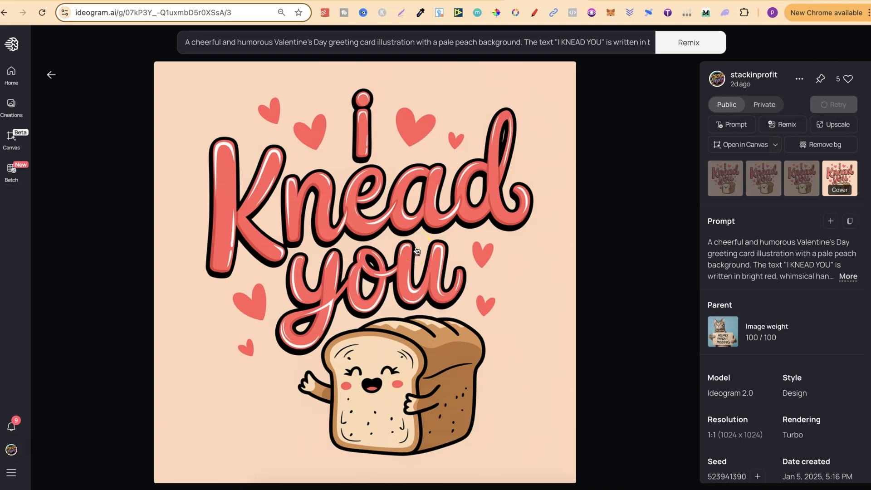
pyautogui.click(51, 75)
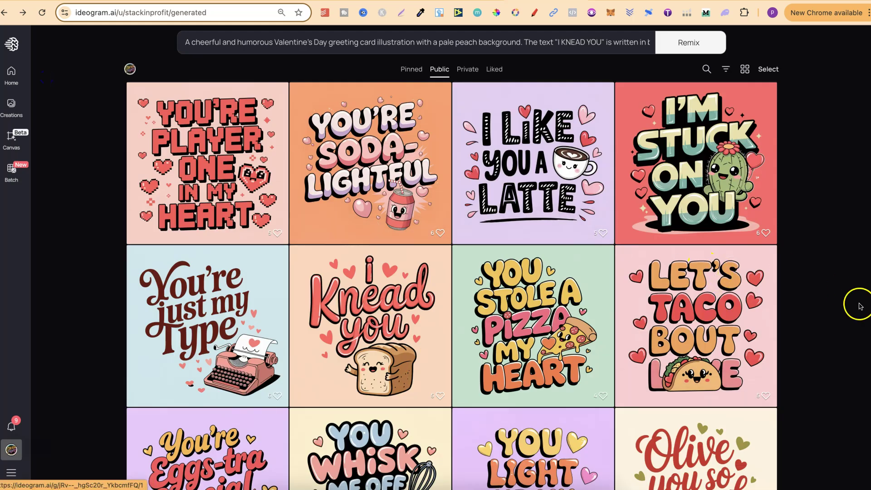
pyautogui.scroll(-1, 830, 356)
pyautogui.scroll(10, 830, 356)
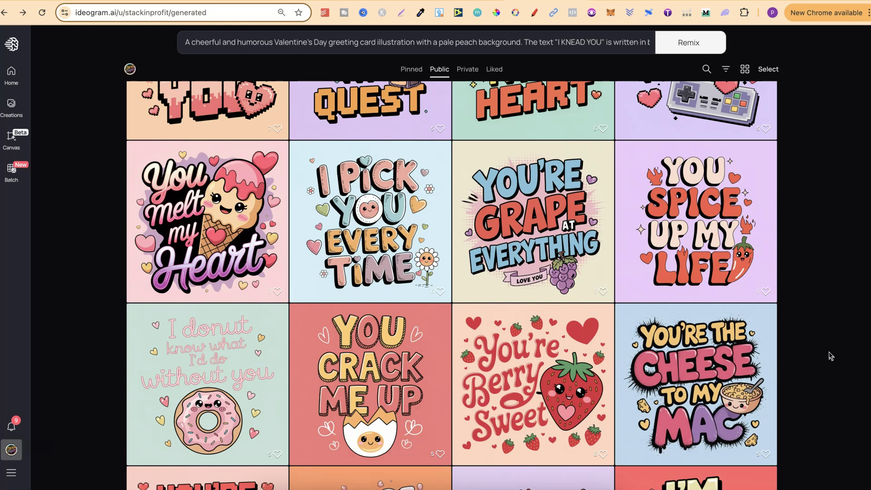
pyautogui.scroll(5, 830, 356)
pyautogui.scroll(-3, 830, 356)
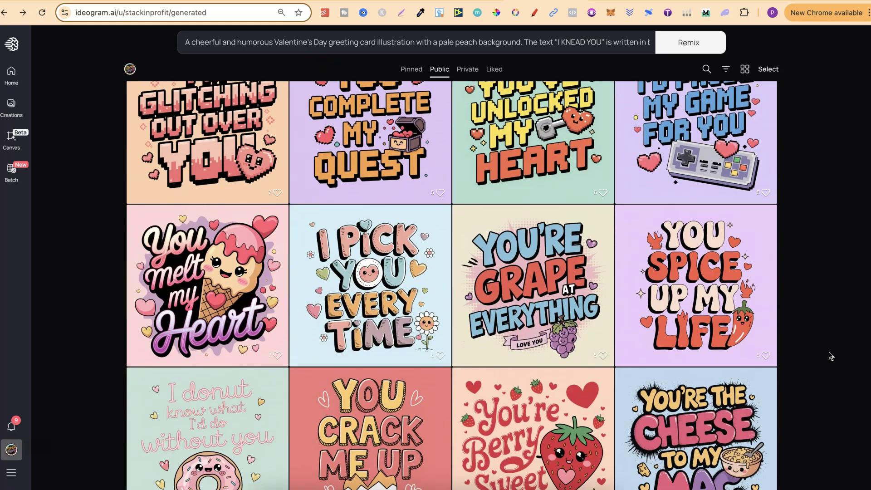
pyautogui.click(829, 350)
# - Switch to the Gumroad page for 100 Ideogram Prompts, review its description, and return to the Ideogram gallery
pyautogui.click(624, 2)
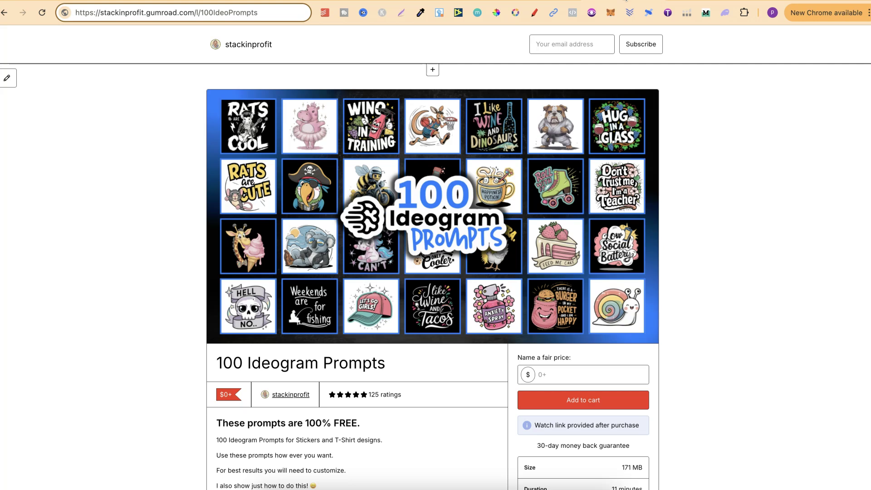
pyautogui.scroll(-5, 710, 289)
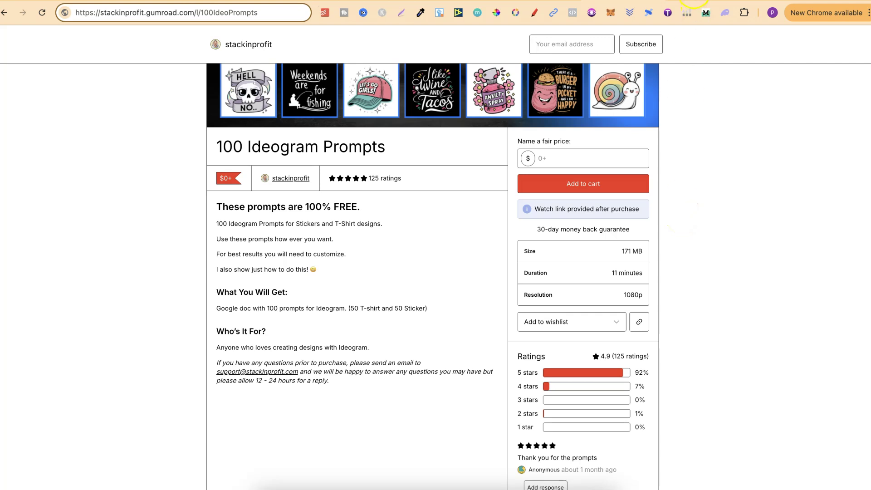
pyautogui.click(692, 1)
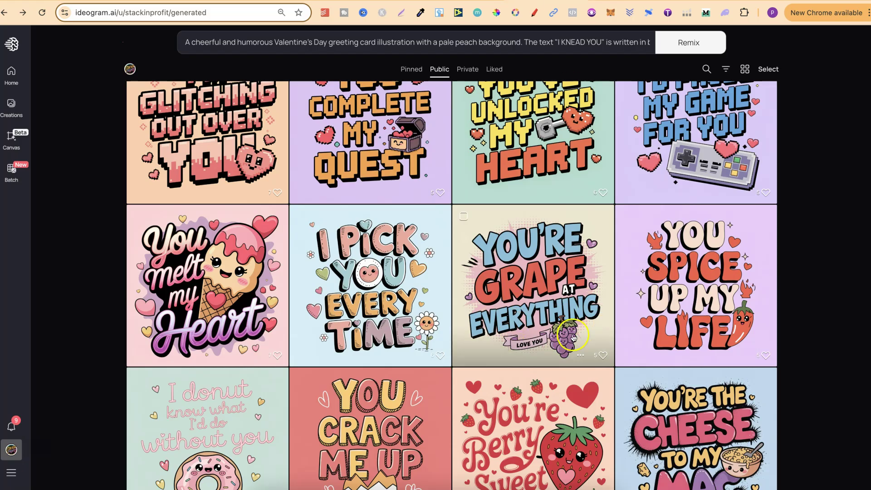
# - Load the prompt of the "I Pick You Every Time" design without the remix reference image and select its quoted phrase
pyautogui.scroll(5, 754, 283)
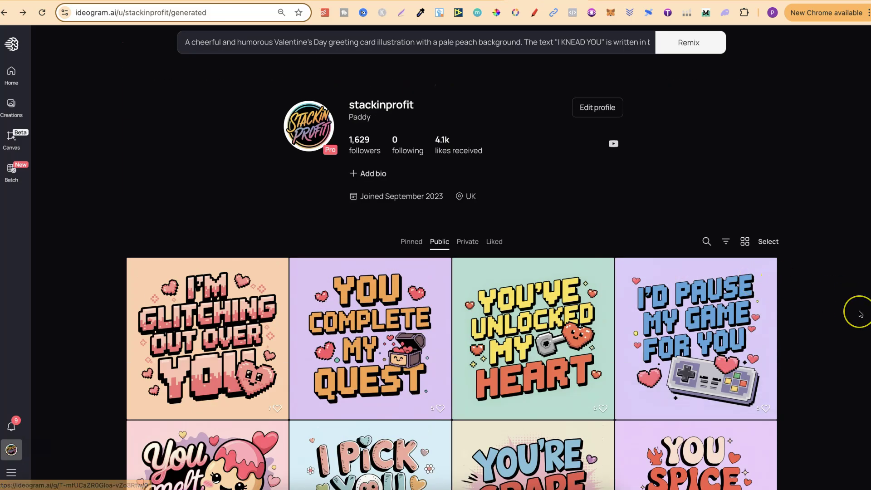
pyautogui.scroll(-5, 860, 314)
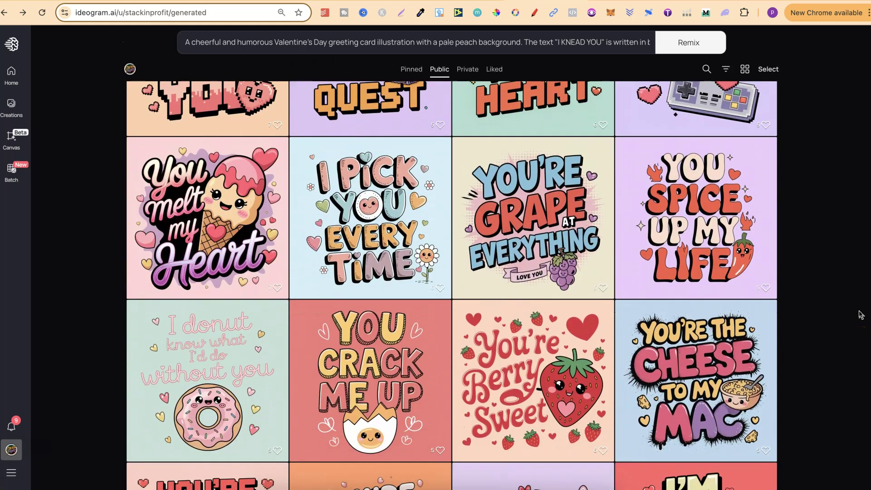
pyautogui.scroll(5, 861, 314)
pyautogui.scroll(-2, 860, 314)
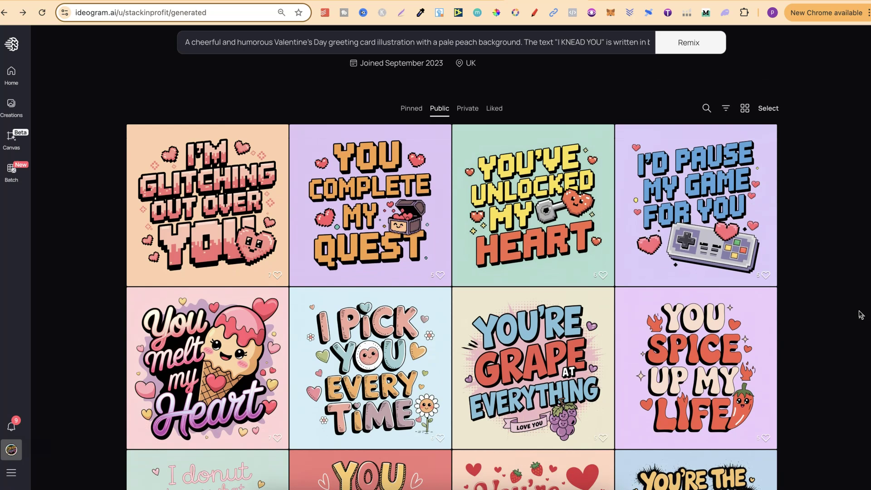
pyautogui.scroll(-3, 860, 314)
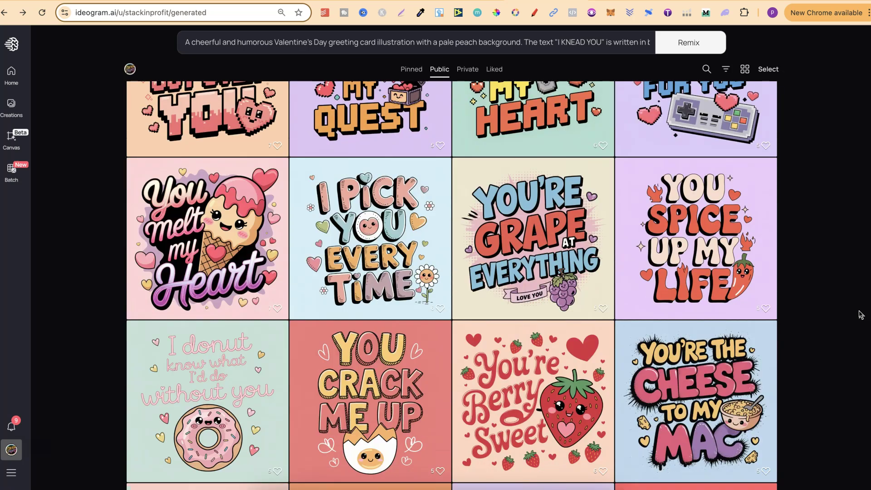
pyautogui.click(406, 234)
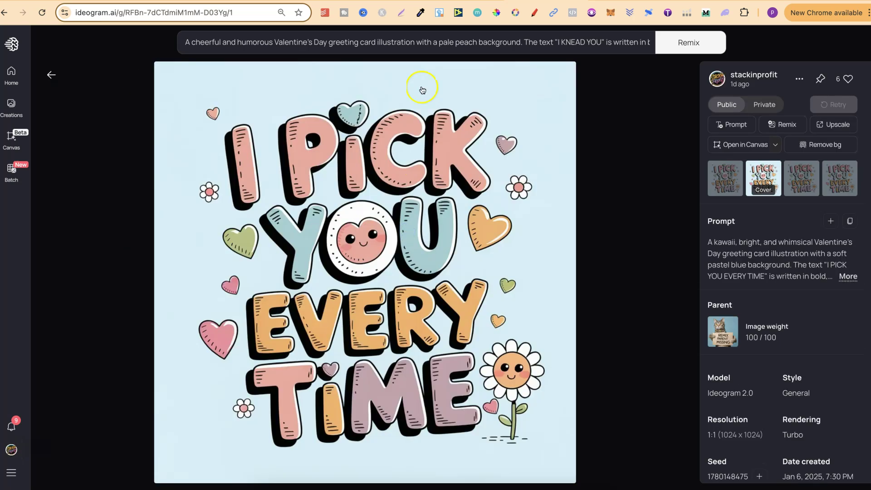
pyautogui.click(830, 221)
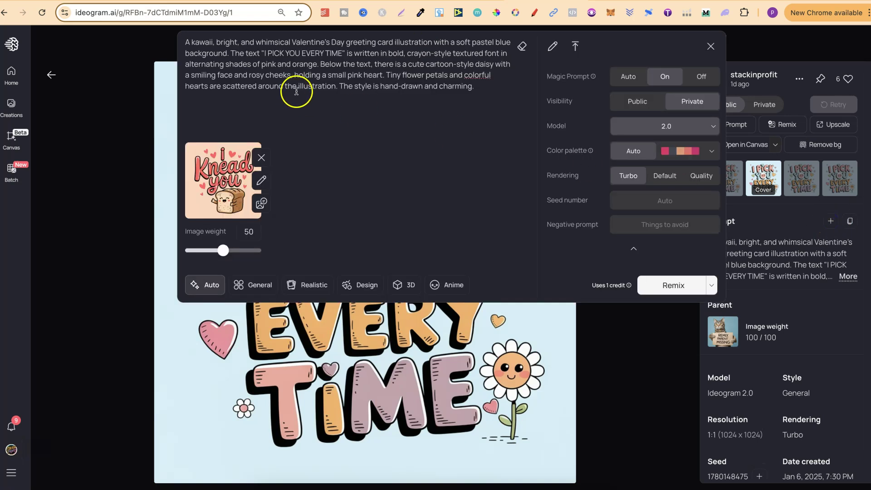
pyautogui.click(262, 156)
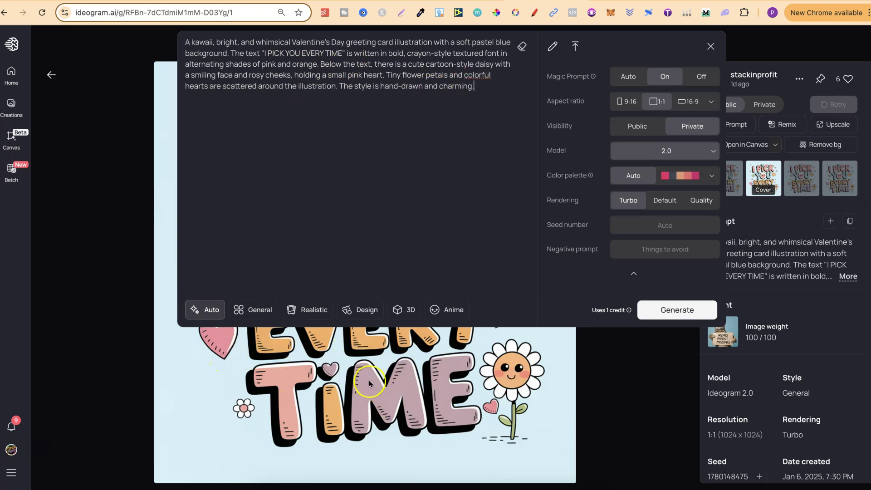
pyautogui.doubleClick(264, 53)
pyautogui.moveTo(264, 54); pyautogui.dragTo(341, 53)
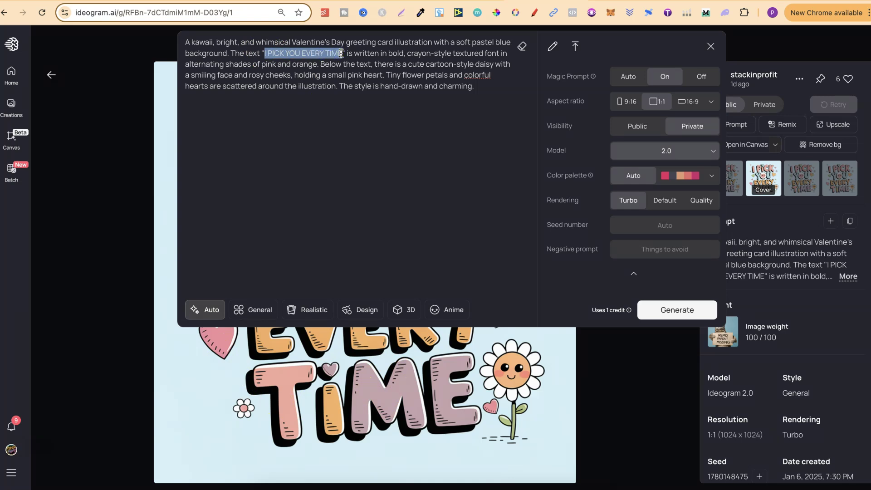
# - Switch to the ChatGPT GPTs page, search for "pun", and start a chat with Pun Innovator by Merch Momentum
pyautogui.click(644, 18)
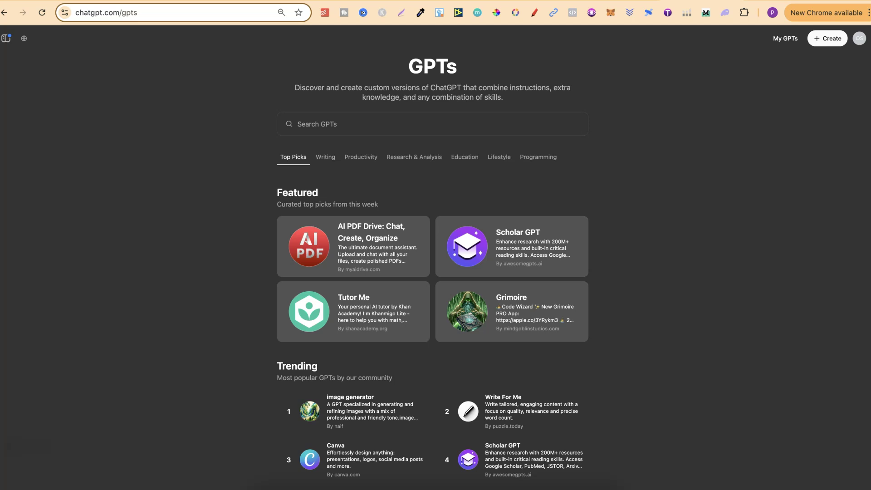
pyautogui.click(371, 123)
pyautogui.write('pun')
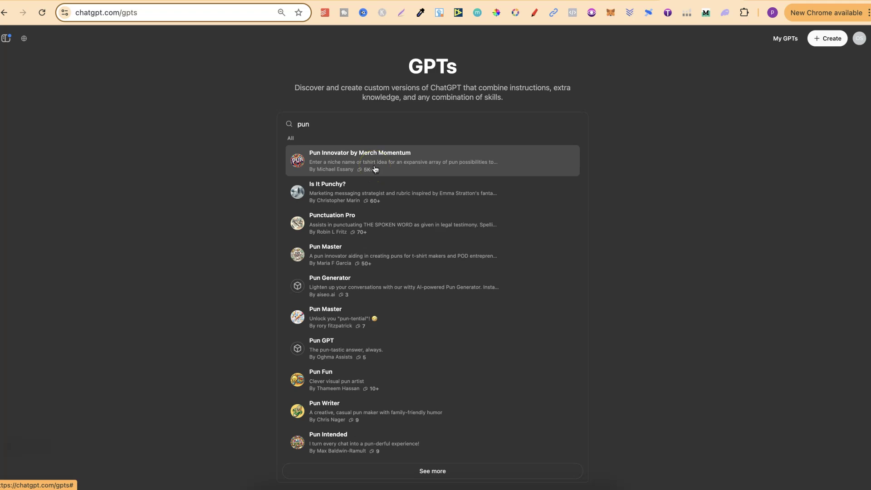
pyautogui.click(415, 168)
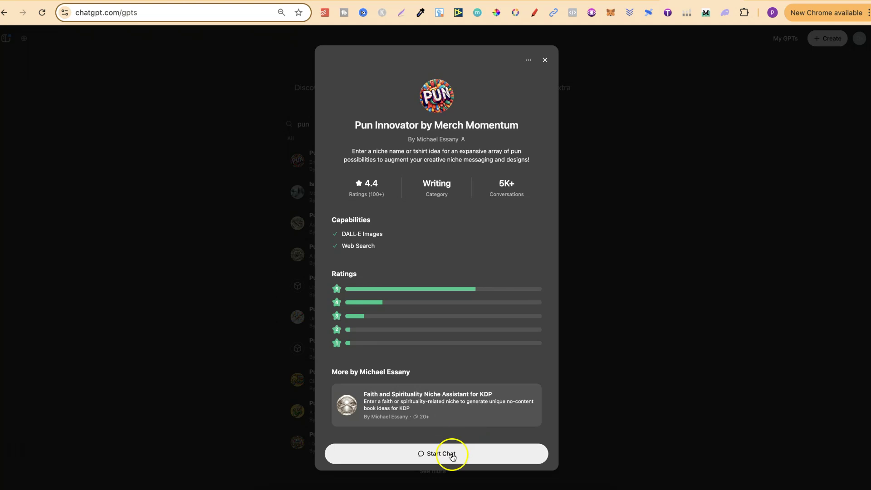
pyautogui.click(452, 456)
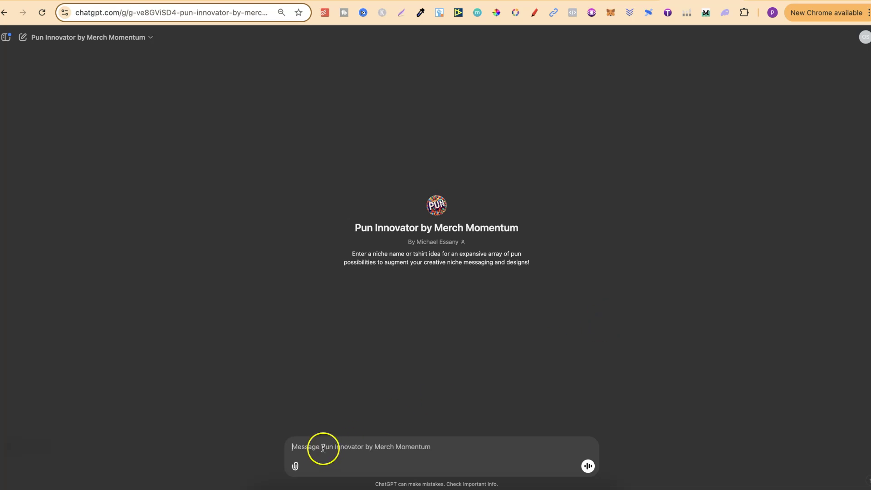
# - Tell Pun Innovator it will be given a quote or pun and should list similar ones, asking it to respond only with YES
pyautogui.click(323, 448)
pyautogui.write('I am going to give you a quote / pun and I need a list of similar ones. do you understand? just respond with YES')
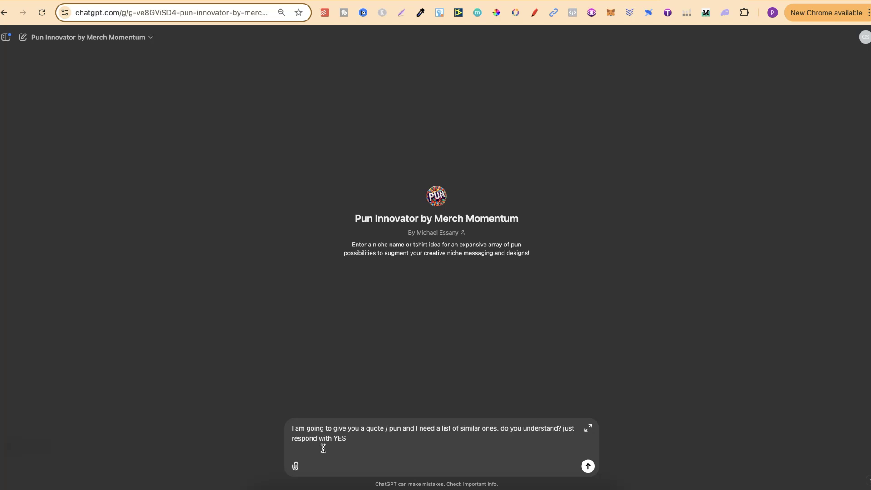
pyautogui.click(588, 466)
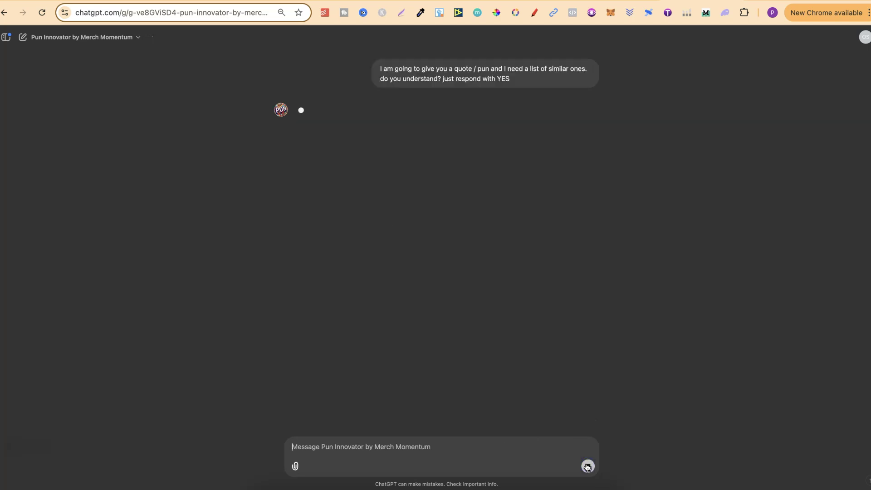
# - Request similar puns by sending "Niche Valentines and flowers: I PICK YOU EVERY TIME", checking the phrase against the Ideogram design
pyautogui.click(367, 447)
pyautogui.write('Niche Valentines and flowers: I PICK YOU EVERY TIME')
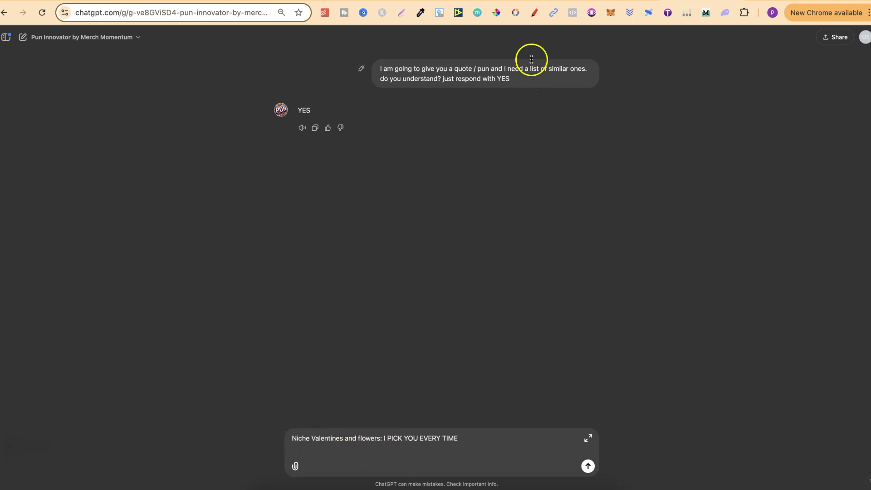
pyautogui.click(544, 1)
pyautogui.click(653, 415)
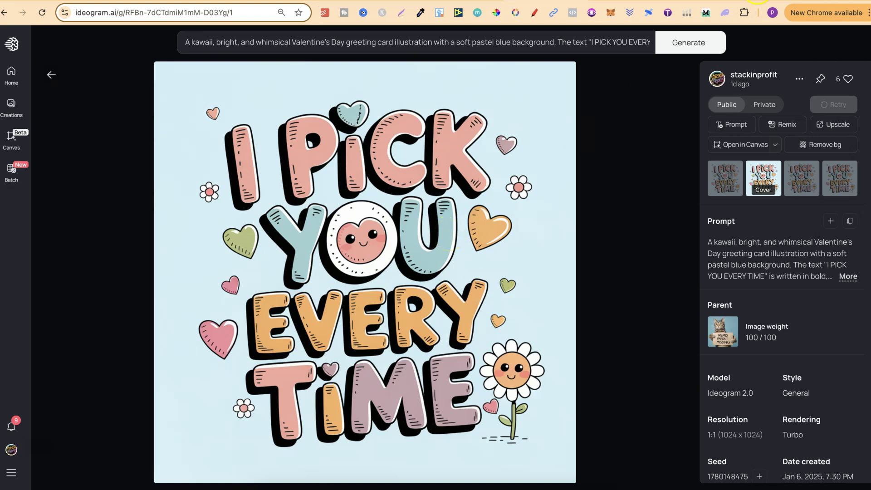
pyautogui.hotkey('ctrl', 'Tab')
pyautogui.click(385, 439)
pyautogui.moveTo(391, 439); pyautogui.dragTo(455, 438)
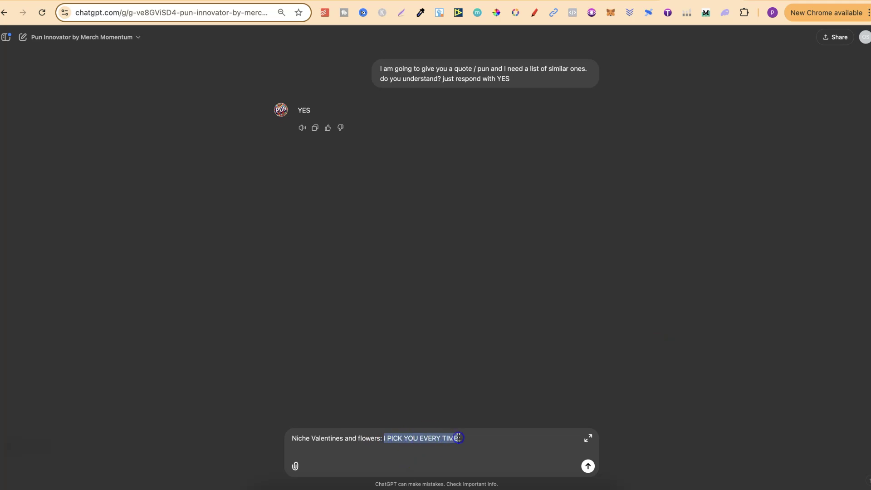
pyautogui.click(588, 466)
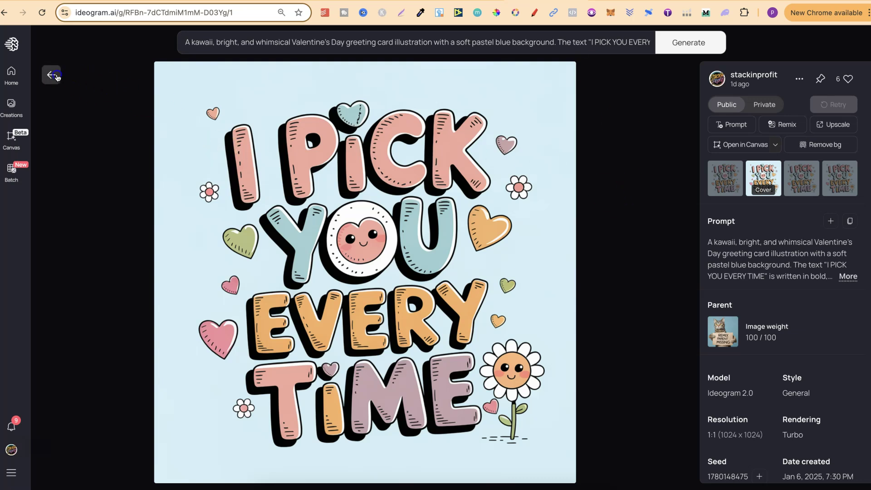
# - Return to the Ideogram public gallery and browse the Valentine's pun designs
pyautogui.click(51, 75)
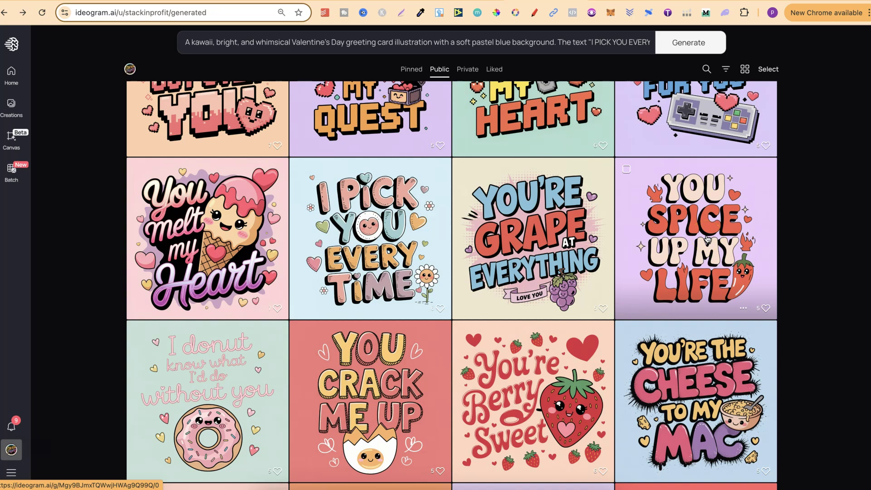
pyautogui.click(736, 285)
pyautogui.scroll(-3, 825, 325)
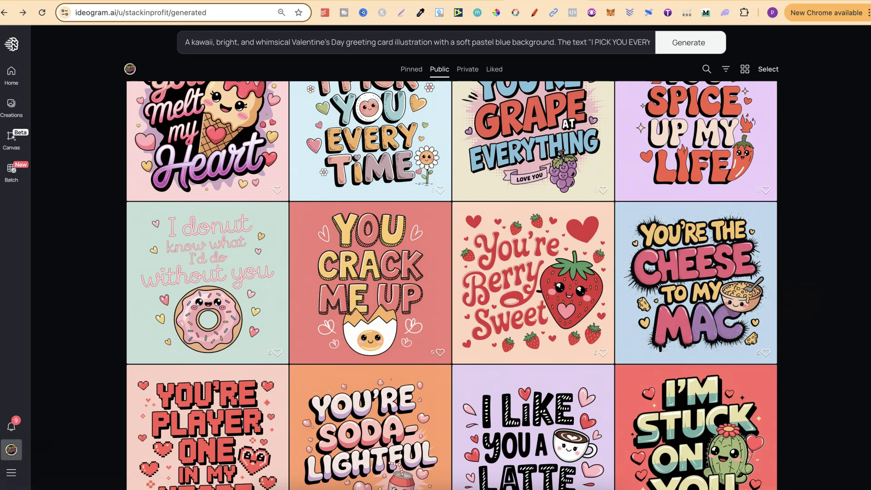
# - Switch to the ChatGPT conversation, review the generated puns, and copy "You make my heart BLOOM!" from the list
pyautogui.hotkey('ctrl', 'Tab')
pyautogui.scroll(5, 594, 323)
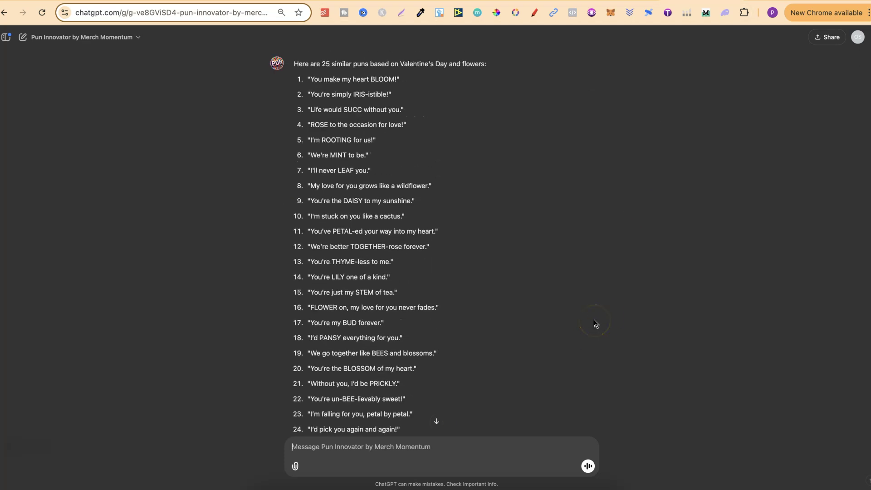
pyautogui.scroll(1, 596, 323)
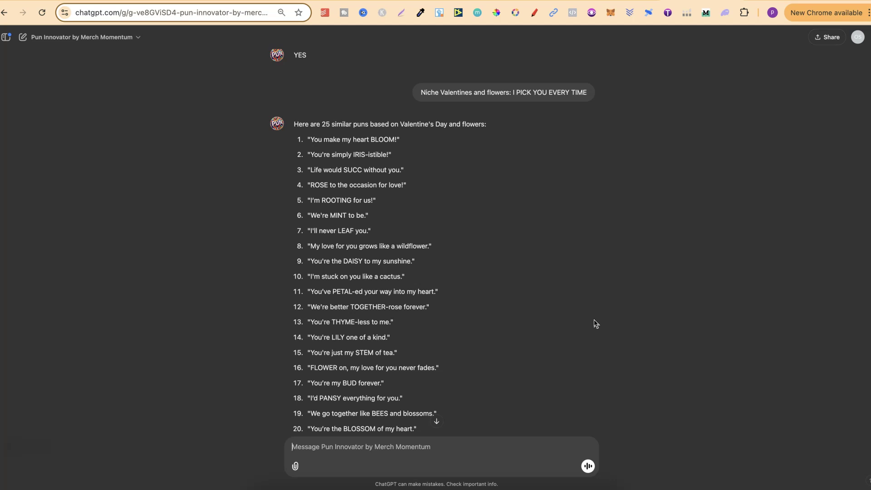
pyautogui.click(594, 320)
pyautogui.moveTo(310, 140); pyautogui.dragTo(398, 140)
pyautogui.rightClick(378, 139)
pyautogui.click(402, 159)
# - In Ideogram, load the prompt of the "I Pick You Every Time" design and replace its quoted phrase with "You make my heart BLOOM!"
pyautogui.hotkey('ctrl', 'Tab')
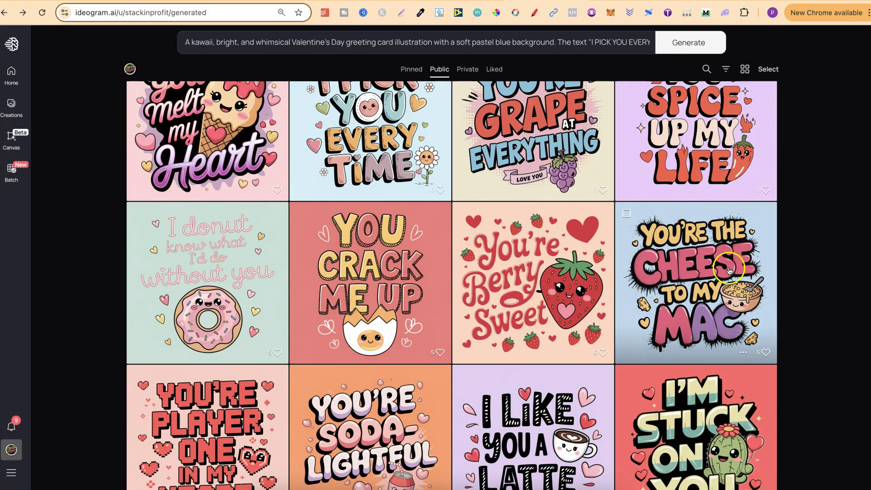
pyautogui.scroll(4, 841, 263)
pyautogui.click(385, 313)
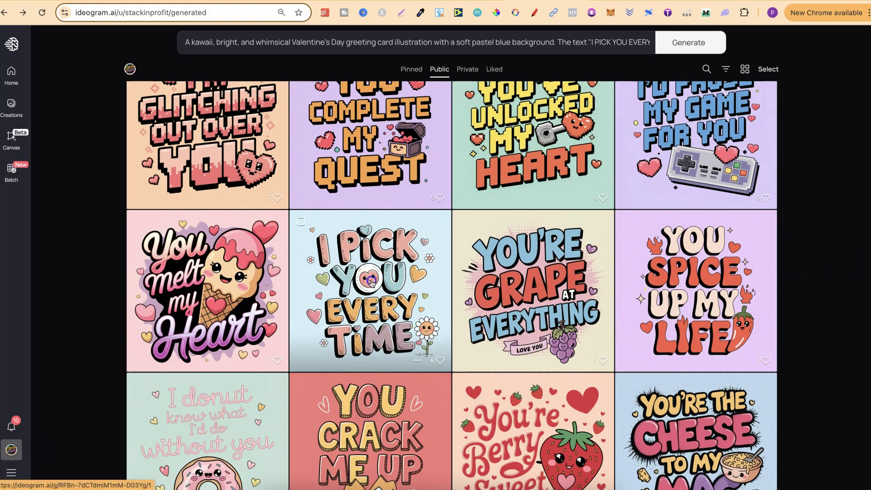
pyautogui.click(826, 223)
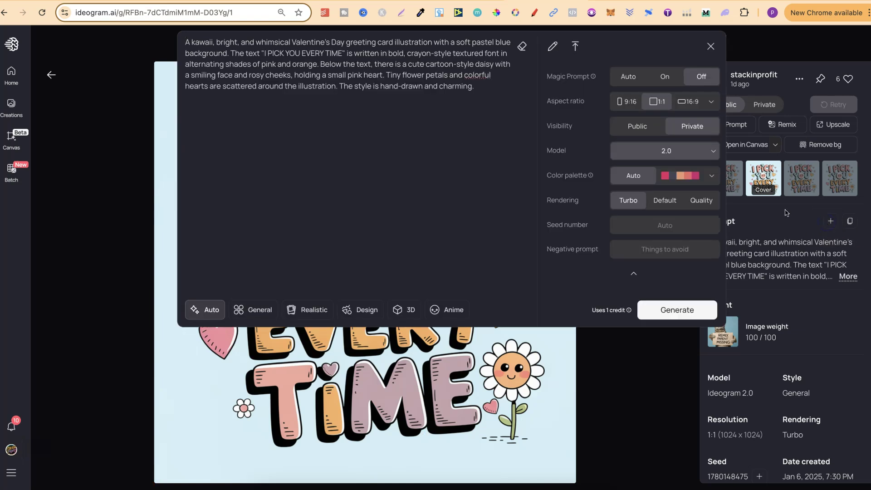
pyautogui.moveTo(264, 55); pyautogui.dragTo(341, 53)
pyautogui.press('super+v')
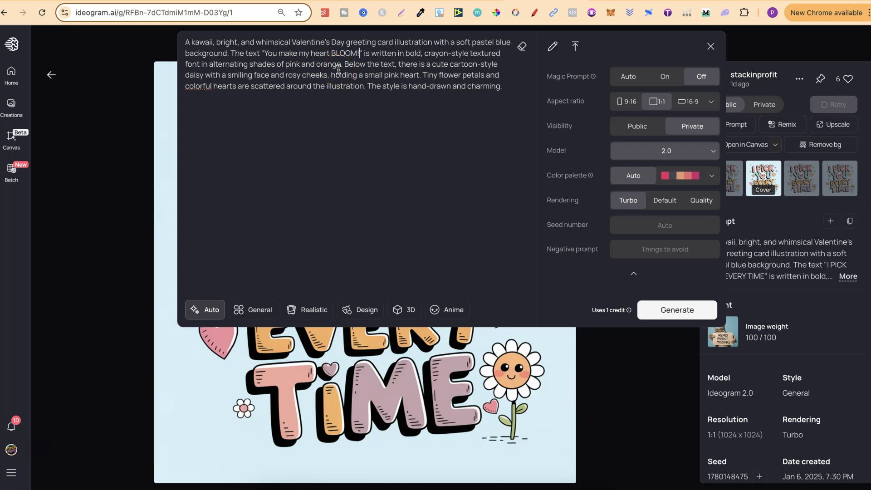
# - Compare the rendering options' credit costs and generate the design with Magic Prompt on, Turbo rendering and Public visibility
pyautogui.click(660, 77)
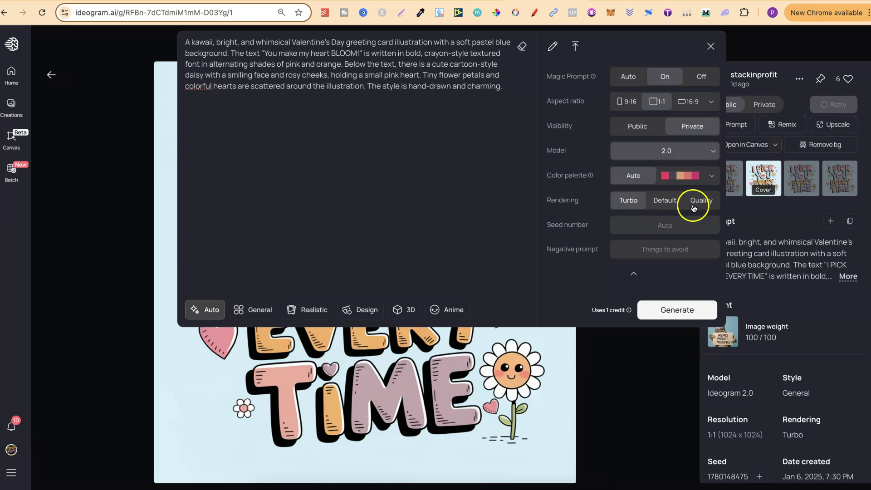
pyautogui.click(666, 200)
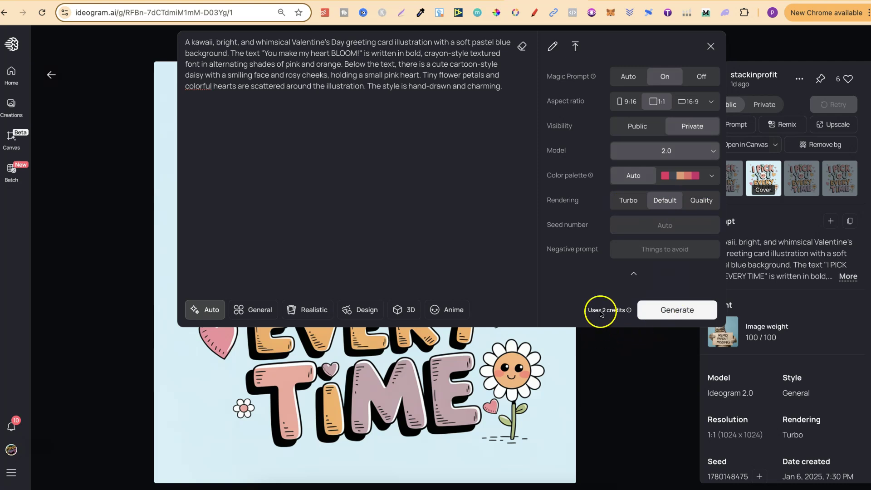
pyautogui.click(695, 203)
pyautogui.click(602, 315)
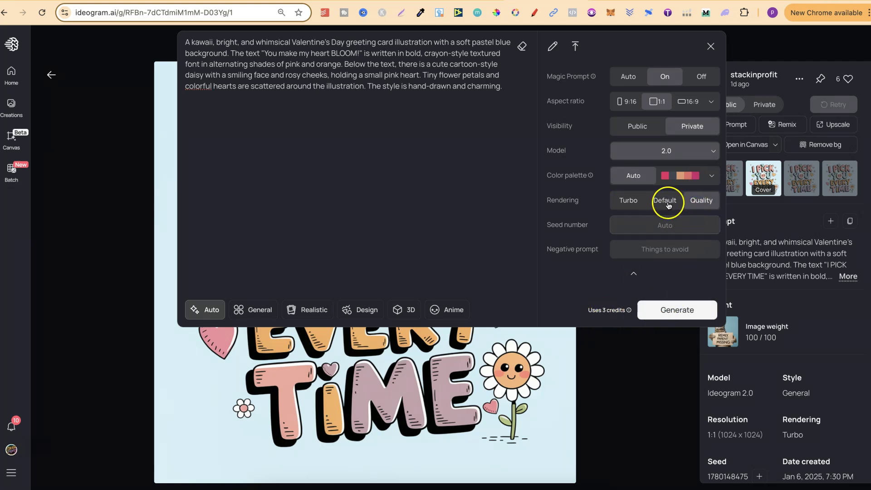
pyautogui.click(622, 203)
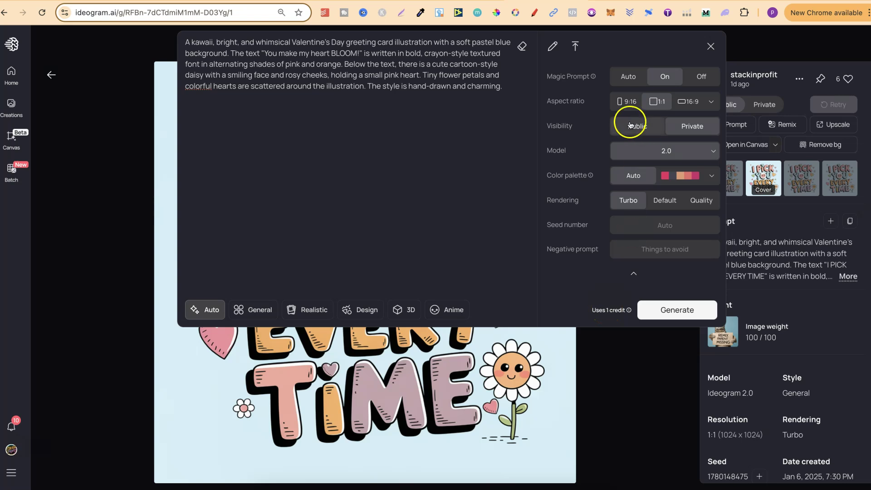
pyautogui.click(630, 125)
pyautogui.click(663, 313)
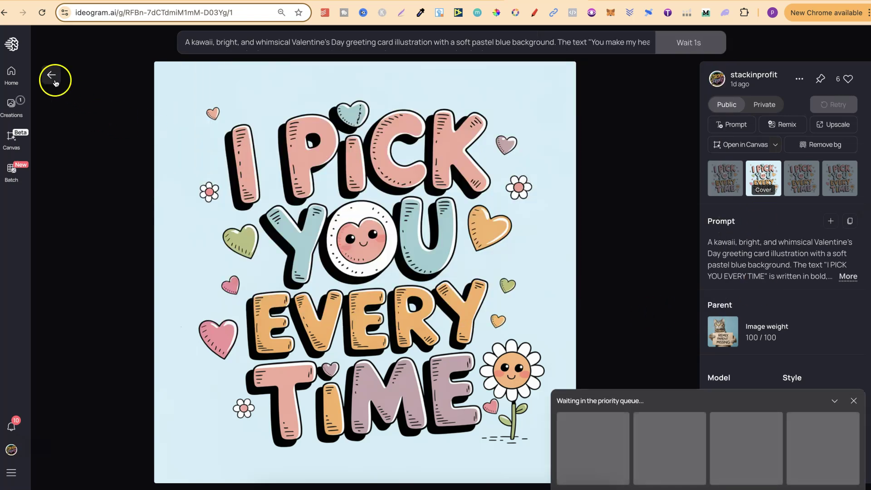
# - Return to the gallery, open the new "You Make My Heart Bloom!" design, and look through its variations
pyautogui.click(51, 75)
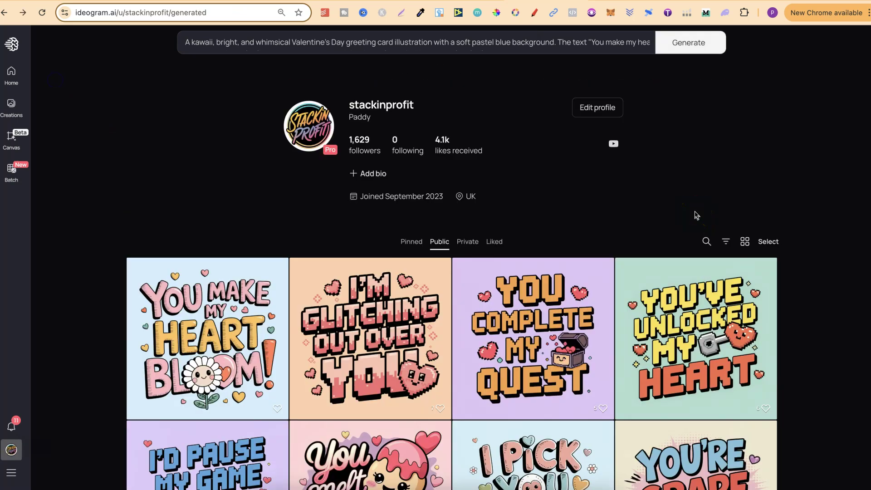
pyautogui.scroll(-3, 696, 213)
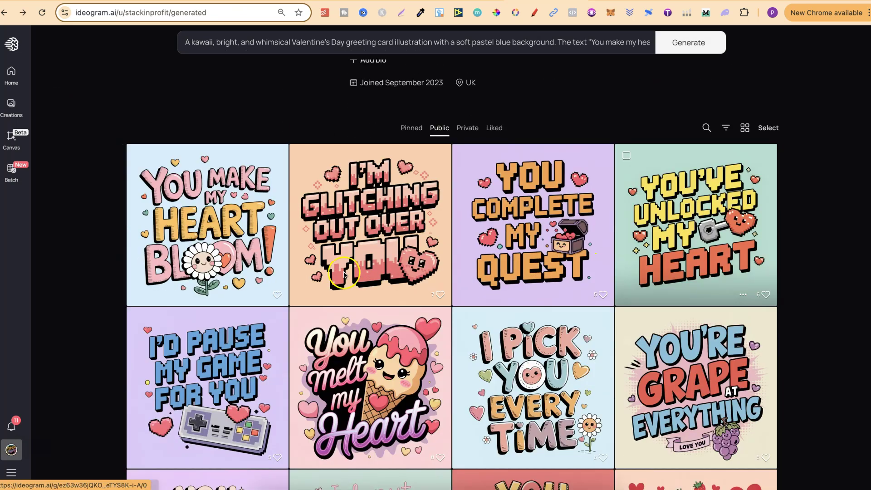
pyautogui.click(188, 207)
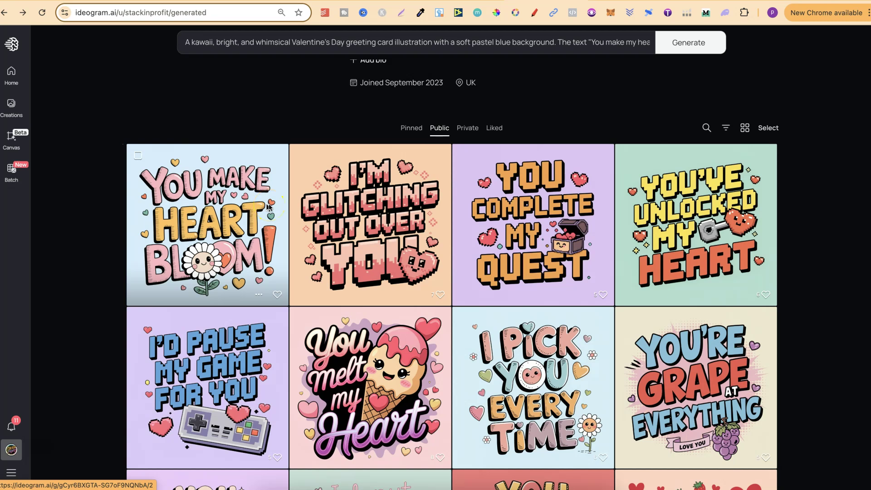
pyautogui.click(252, 217)
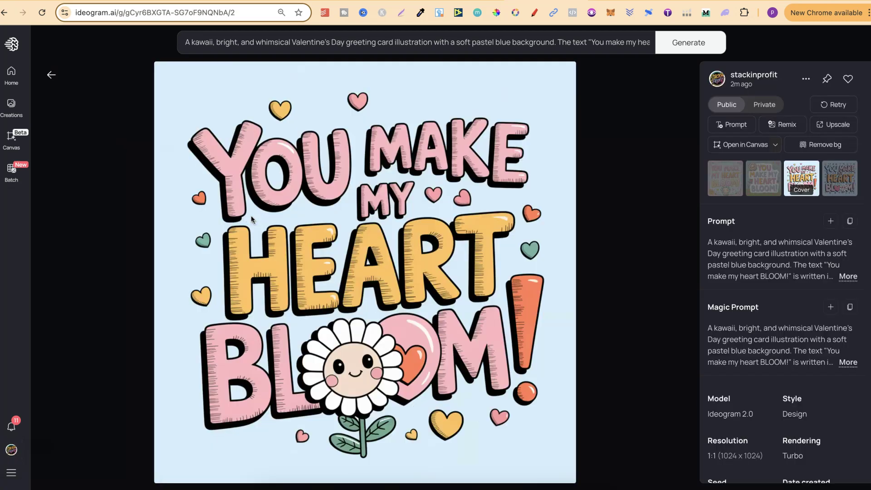
pyautogui.click(719, 181)
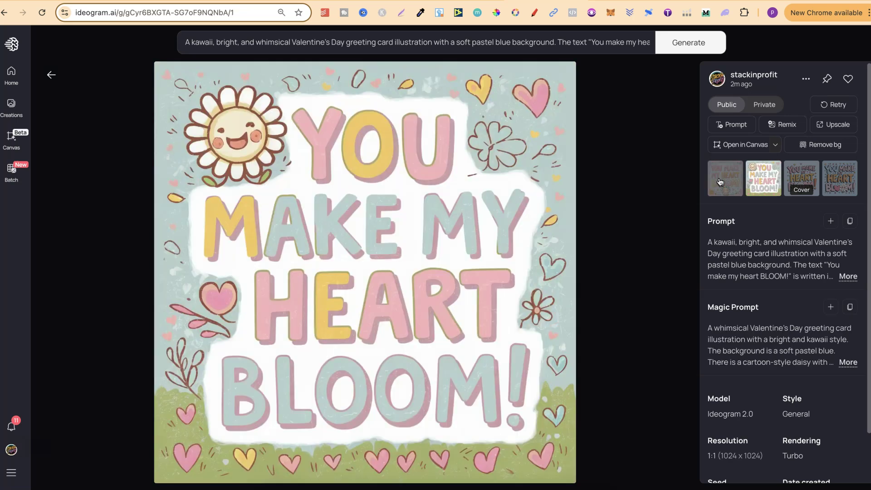
pyautogui.press('Right')
pyautogui.press('Right')
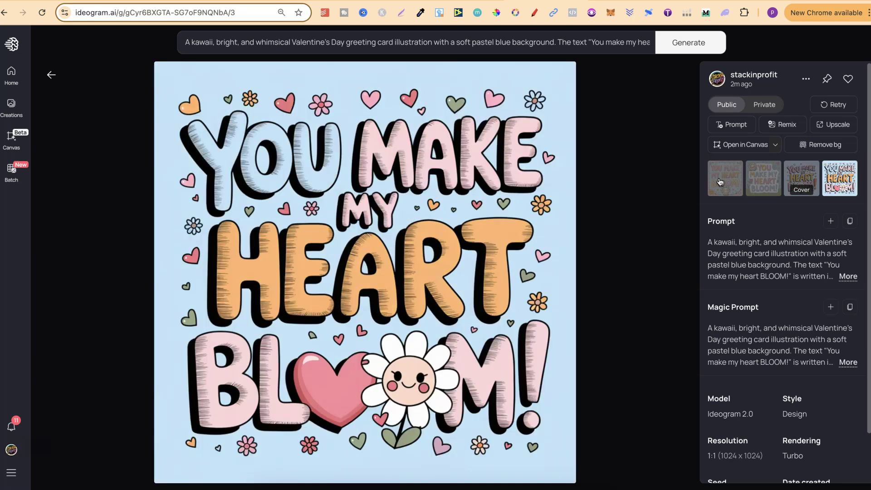
# - Remix the fourth "You Make My Heart Bloom!" variation with image weight 100 and Magic Prompt off
pyautogui.click(788, 125)
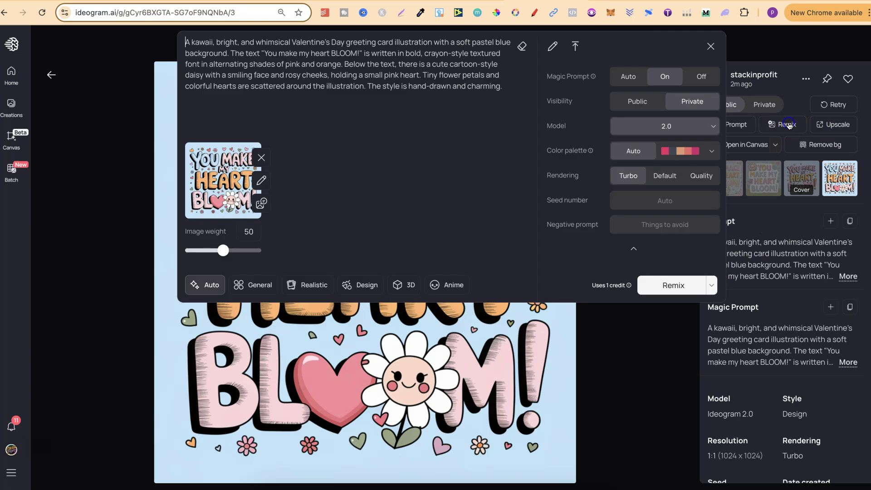
pyautogui.moveTo(224, 250); pyautogui.dragTo(323, 250)
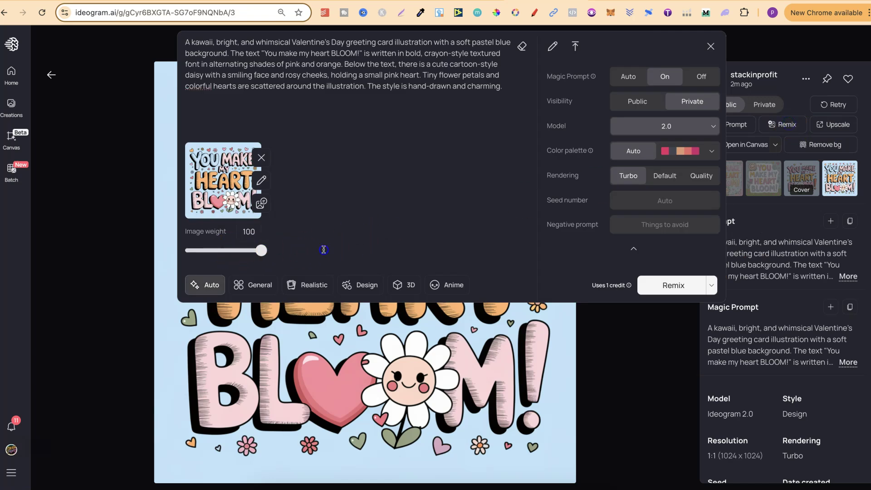
pyautogui.click(697, 81)
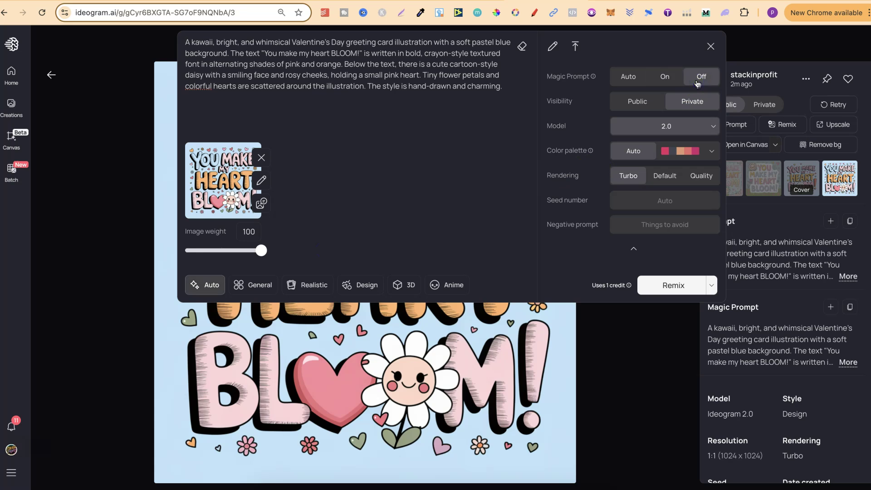
pyautogui.click(672, 285)
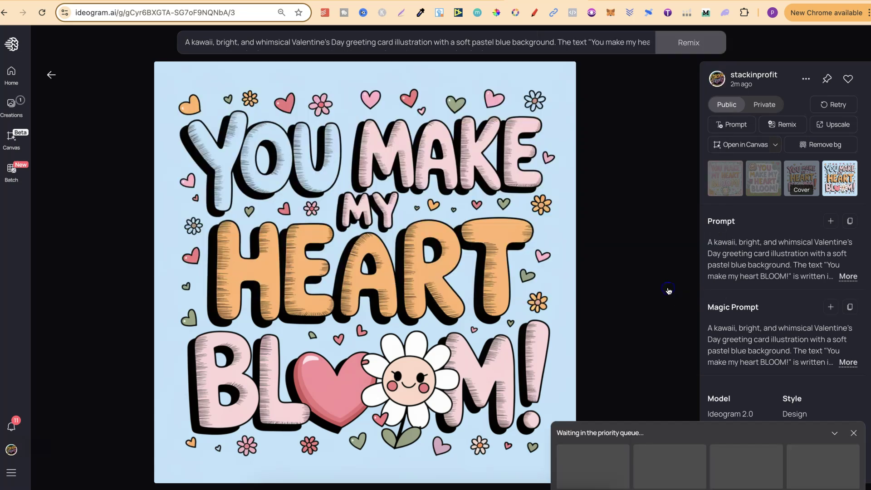
# - Delete the original "You Make My Heart Bloom!" generation and make the finished remix public in the gallery
pyautogui.click(805, 81)
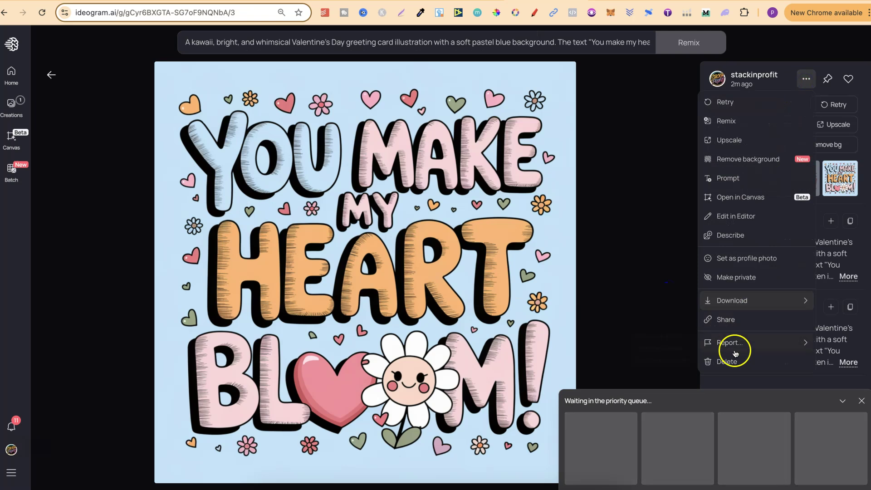
pyautogui.click(729, 346)
pyautogui.click(858, 457)
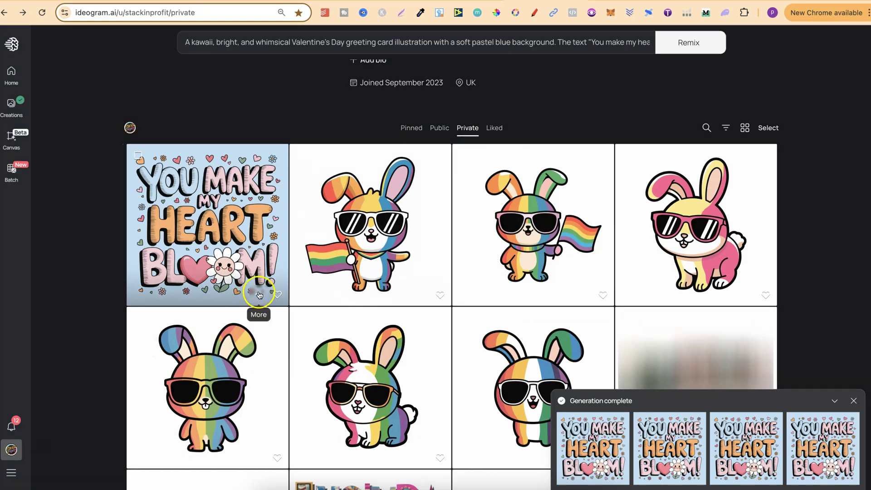
pyautogui.click(259, 293)
pyautogui.click(438, 128)
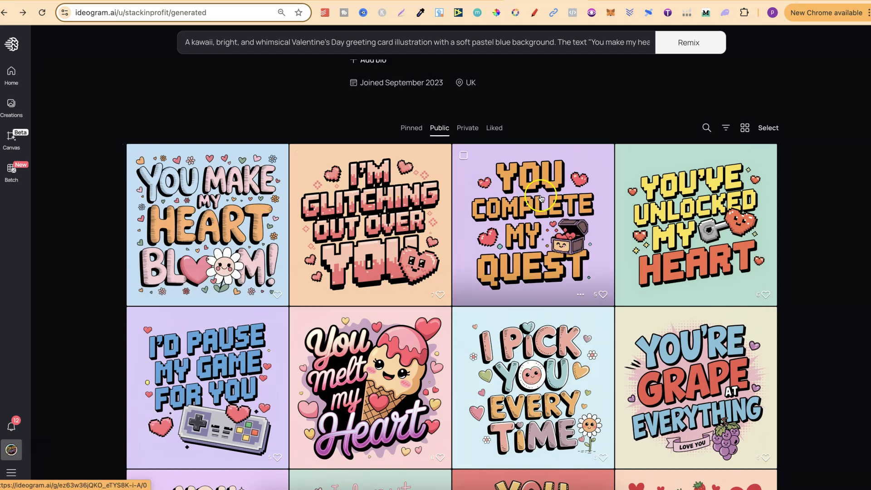
# - Open the published "You Make My Heart Bloom!" remix and compare its variations
pyautogui.click(218, 211)
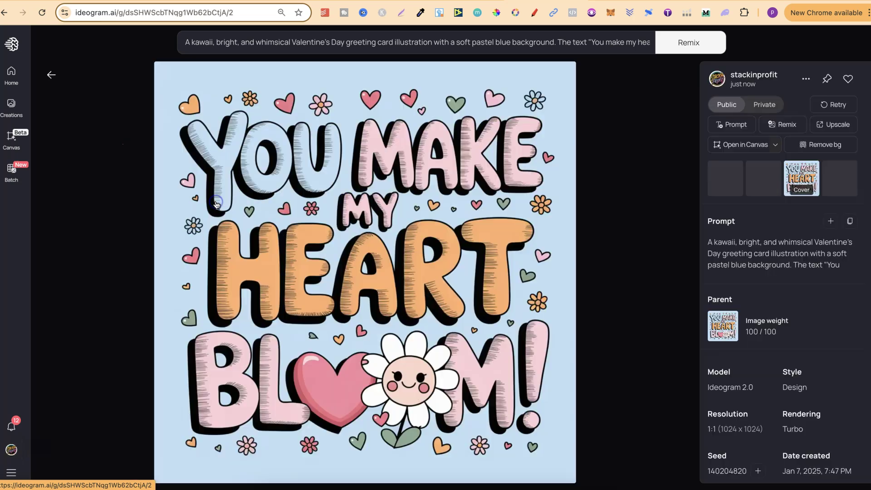
pyautogui.click(777, 183)
pyautogui.click(803, 181)
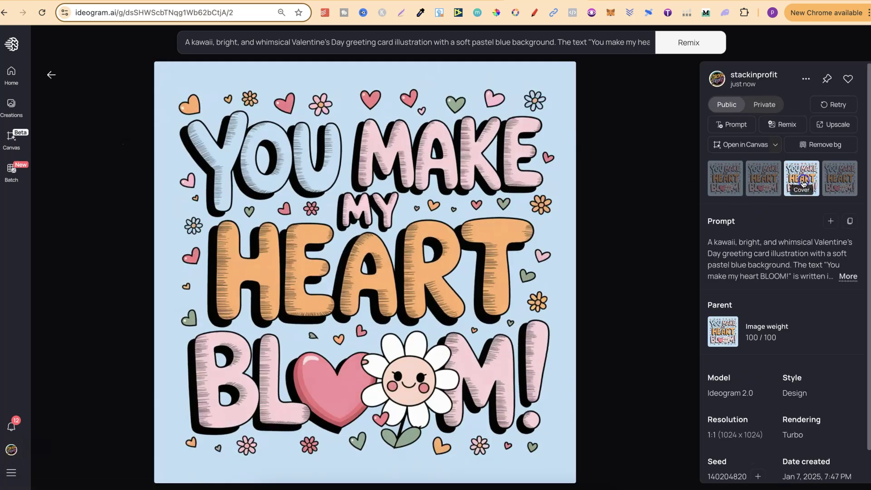
pyautogui.click(833, 183)
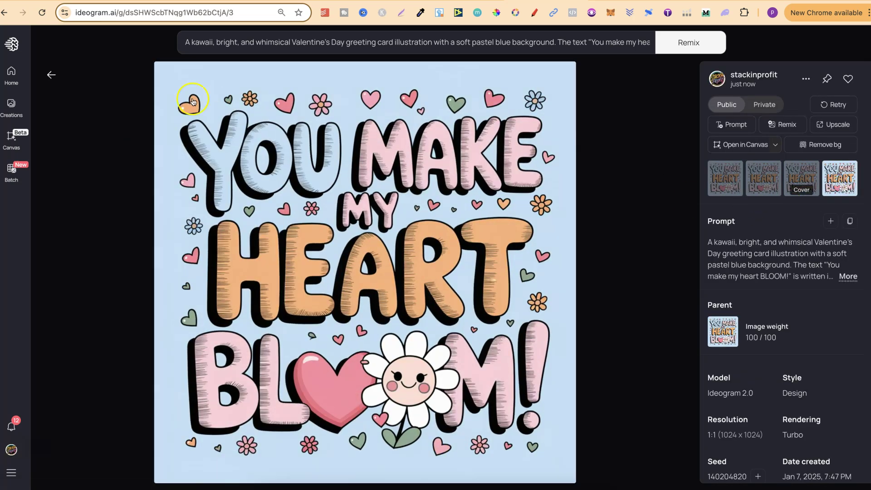
# - Generate the "ROSE to the occasion for love!" design with a rose instead of a daisy and Magic Prompt on
pyautogui.click(51, 74)
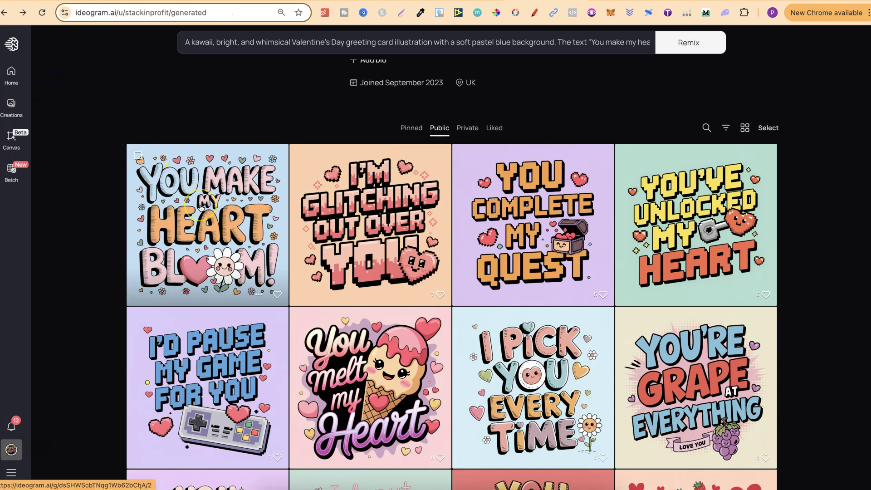
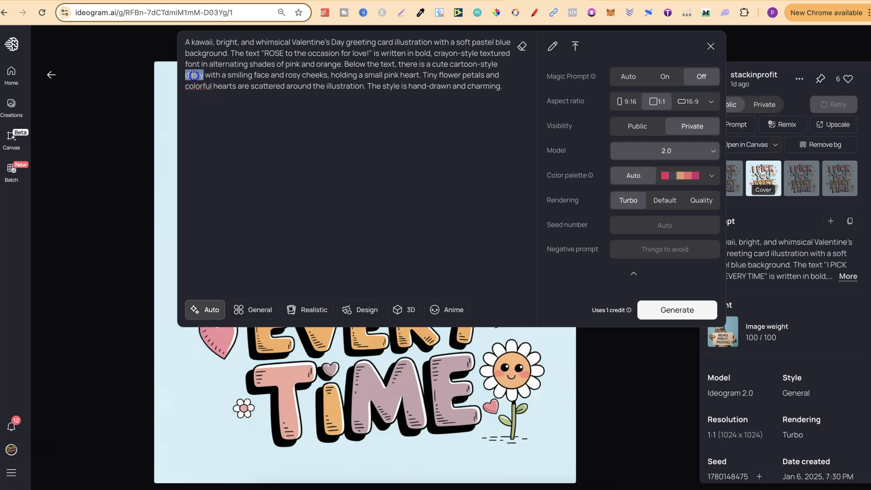
pyautogui.write('rose')
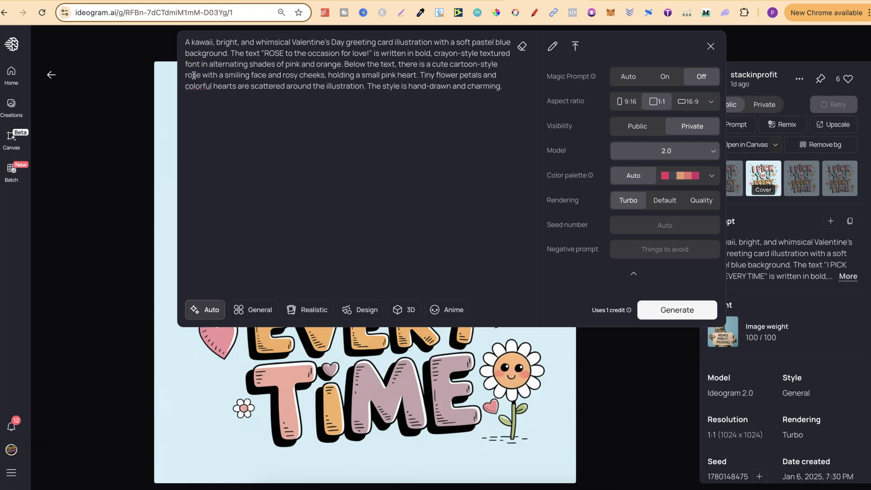
pyautogui.click(664, 76)
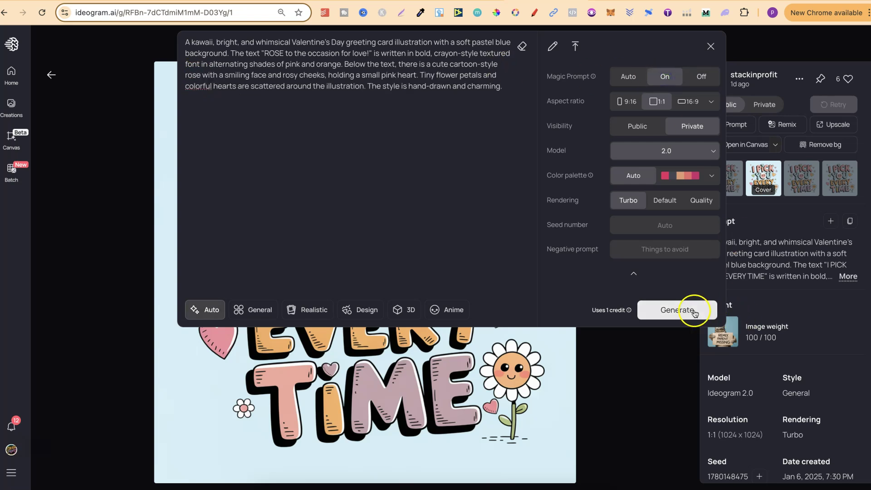
pyautogui.click(678, 310)
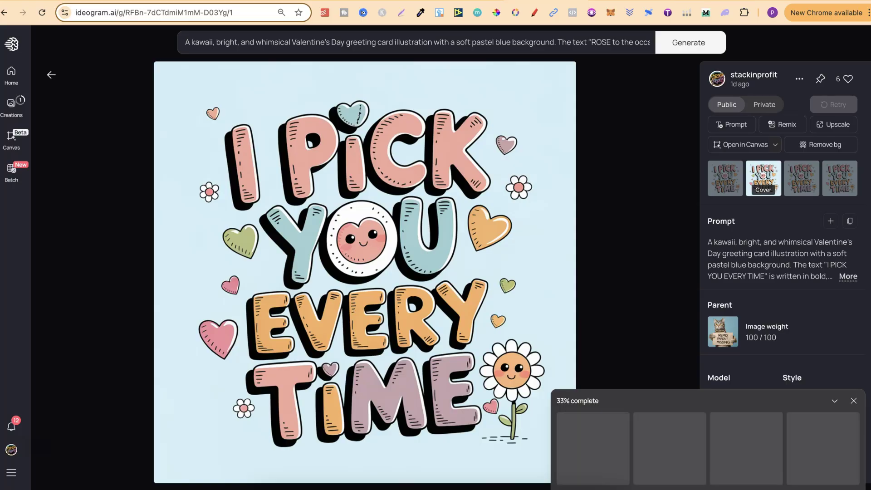
# - Switch to ChatGPT and copy the pun "I'm stuck on you like a cactus." from the list
pyautogui.hotkey('ctrl', 'Tab')
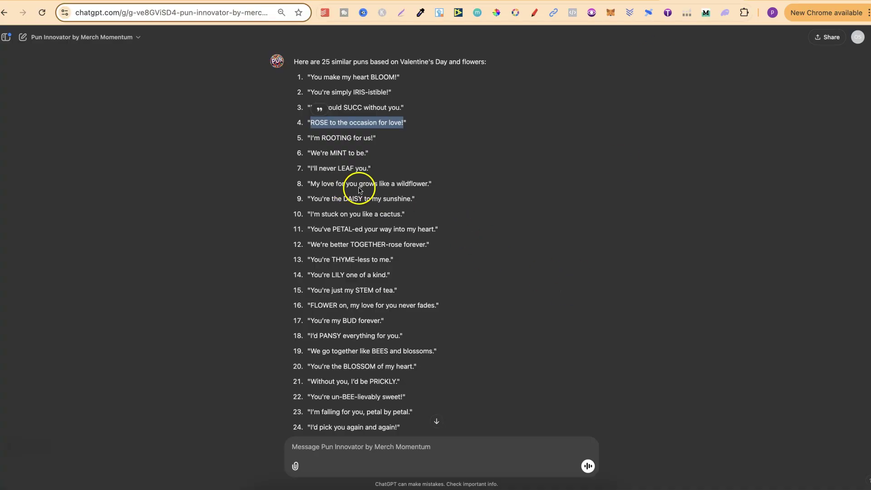
pyautogui.click(401, 215)
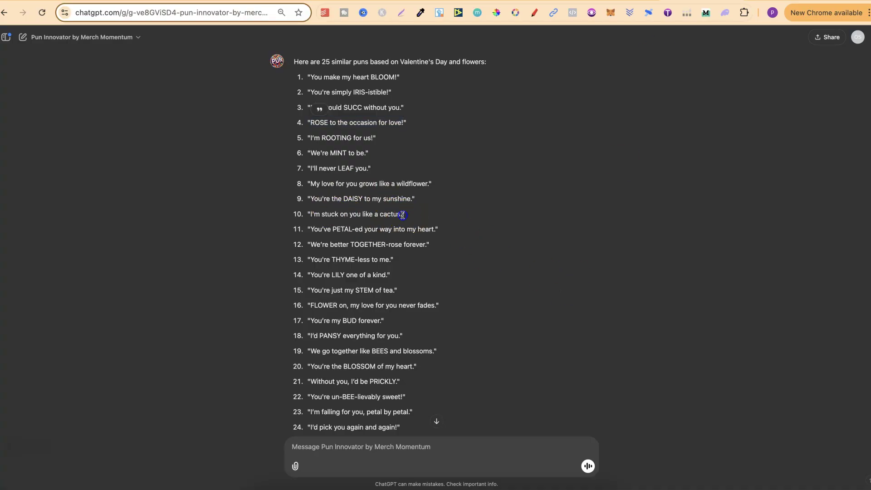
pyautogui.moveTo(322, 224); pyautogui.dragTo(312, 214)
pyautogui.rightClick(352, 215)
pyautogui.click(367, 237)
# - In Ideogram, reuse the "I PICK YOU EVERY TIME" prompt with the copied cactus pun and a cactus instead of the daisy, and generate it
pyautogui.hotkey('ctrl', 'Tab')
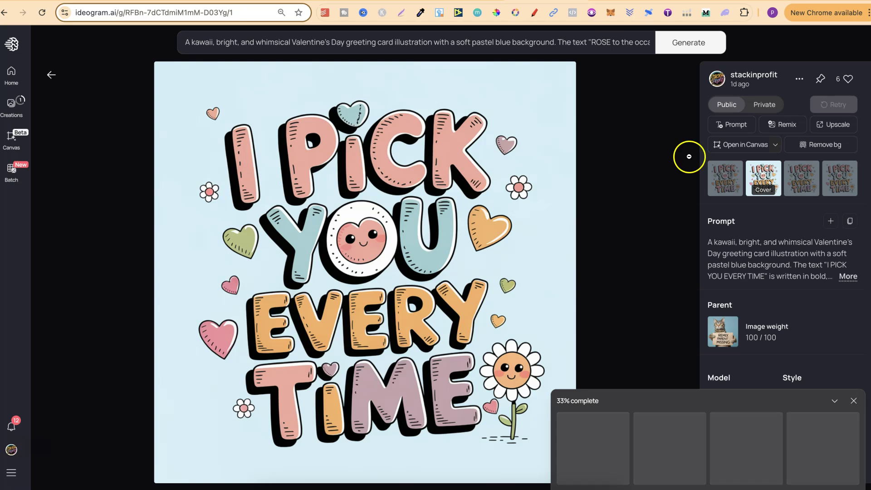
pyautogui.click(830, 223)
pyautogui.moveTo(266, 52); pyautogui.dragTo(325, 53)
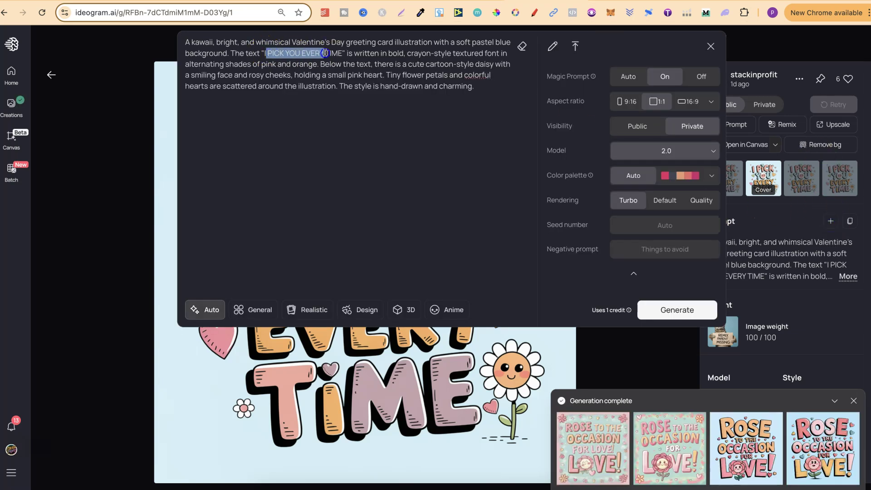
pyautogui.hotkey('ctrl', 'v')
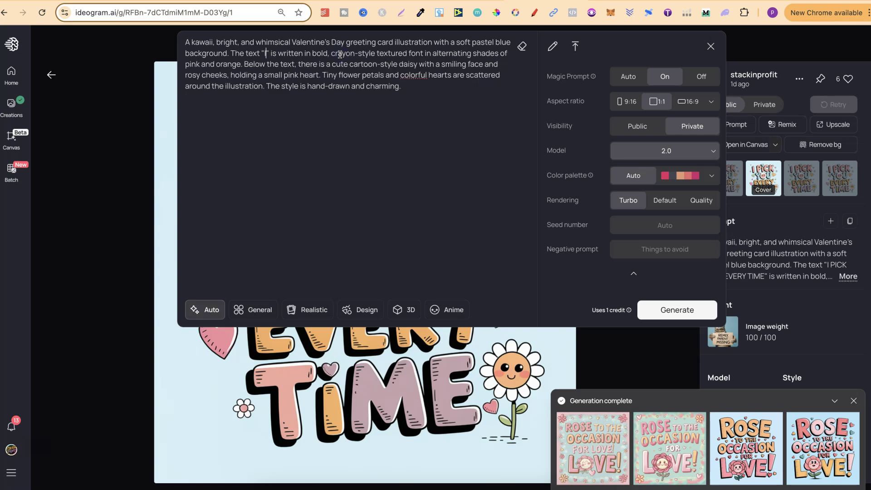
pyautogui.click(189, 71)
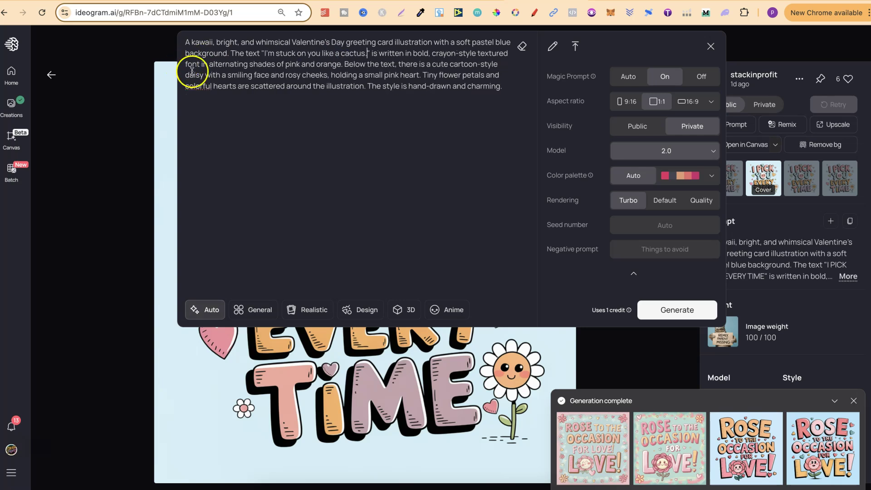
pyautogui.write('cactus')
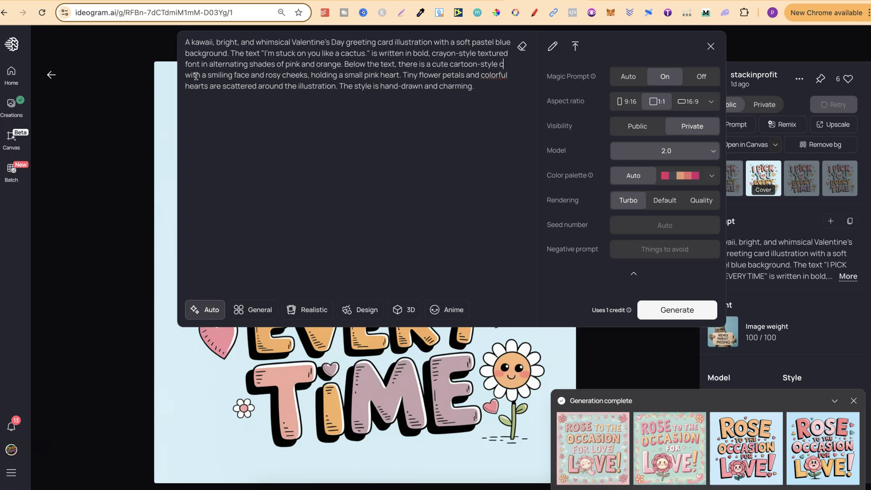
pyautogui.click(654, 301)
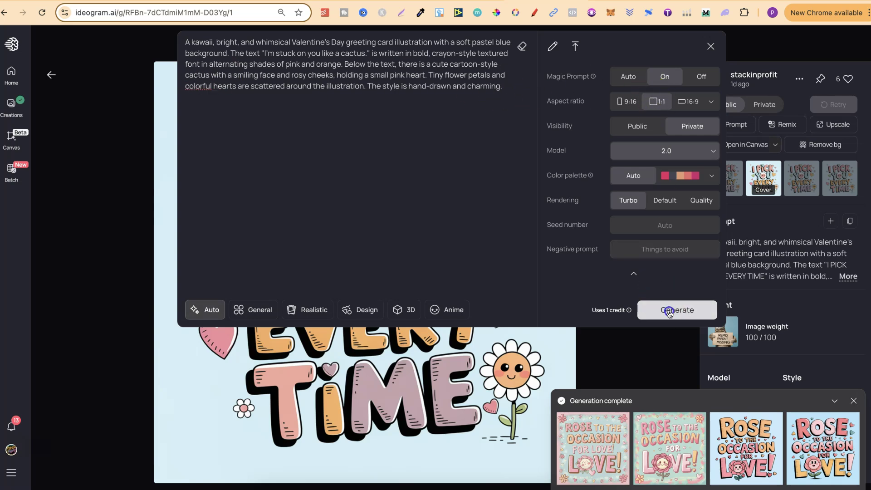
# - Switch to ChatGPT and copy the pun "You're LILY one of a kind." from the list
pyautogui.hotkey('ctrl', 'Tab')
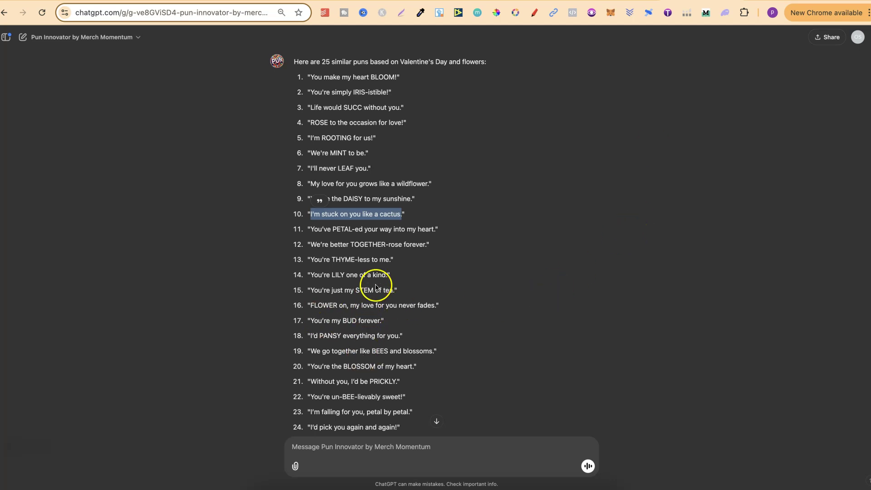
pyautogui.moveTo(388, 275); pyautogui.dragTo(310, 273)
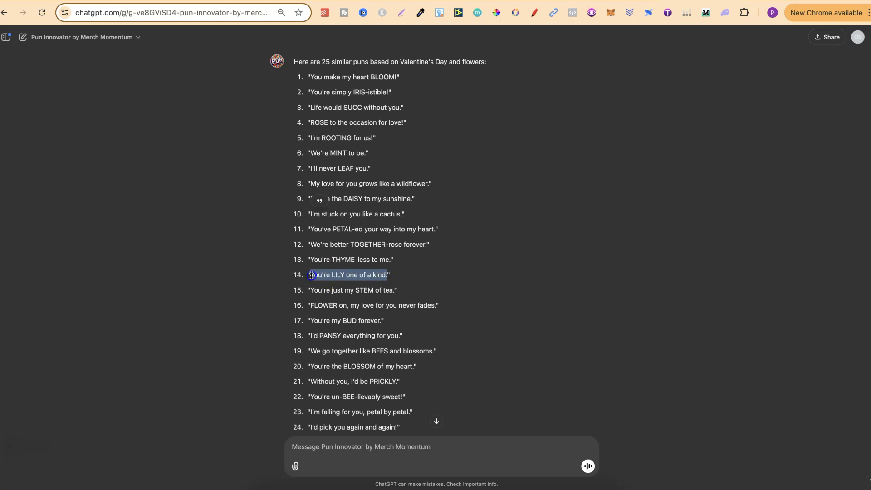
pyautogui.rightClick(329, 275)
pyautogui.click(343, 298)
# - In Ideogram, reuse the "I PICK YOU EVERY TIME" prompt with the copied lily pun and a lily instead of the daisy, and generate it
pyautogui.click(538, 1)
pyautogui.click(830, 221)
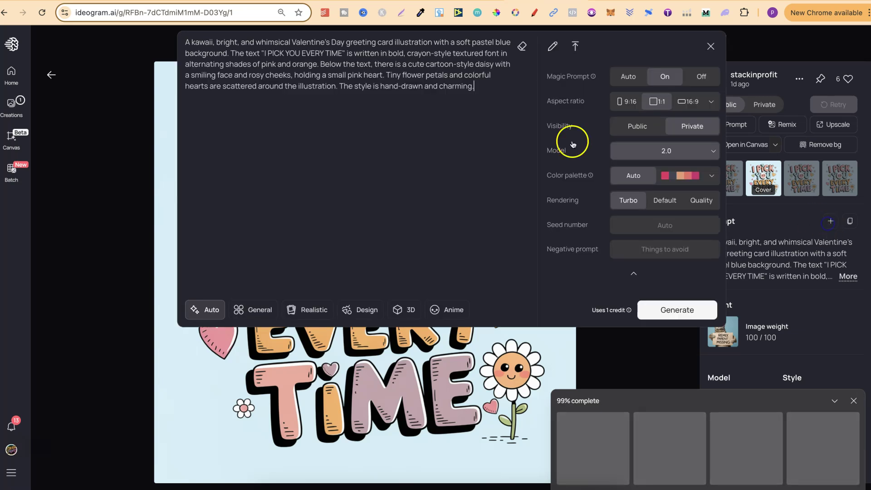
pyautogui.moveTo(265, 53); pyautogui.dragTo(342, 53)
pyautogui.press('super+v')
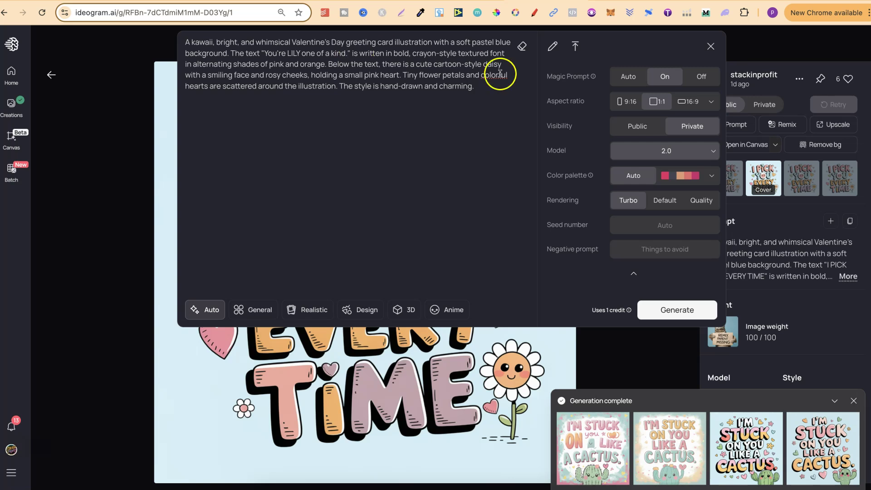
pyautogui.press('BackSpace')
pyautogui.write('lily')
pyautogui.click(674, 311)
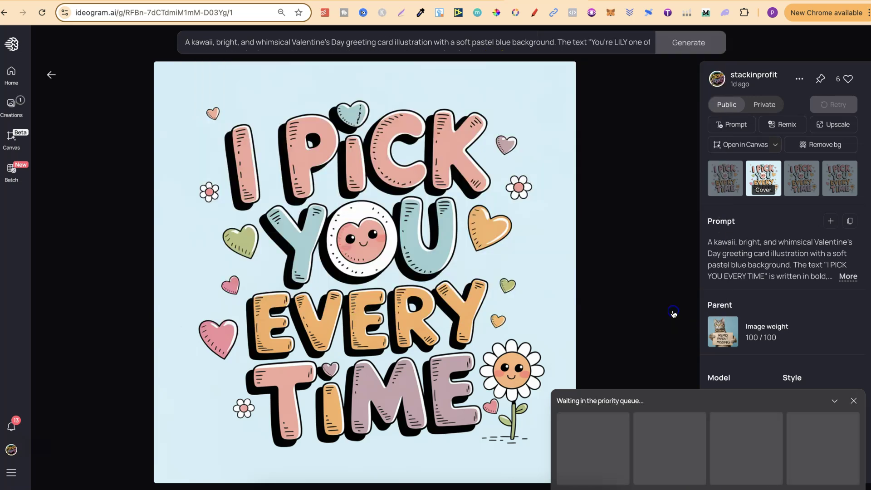
# - Make the new rose, cactus and lily pun designs public from the private gallery
pyautogui.click(50, 75)
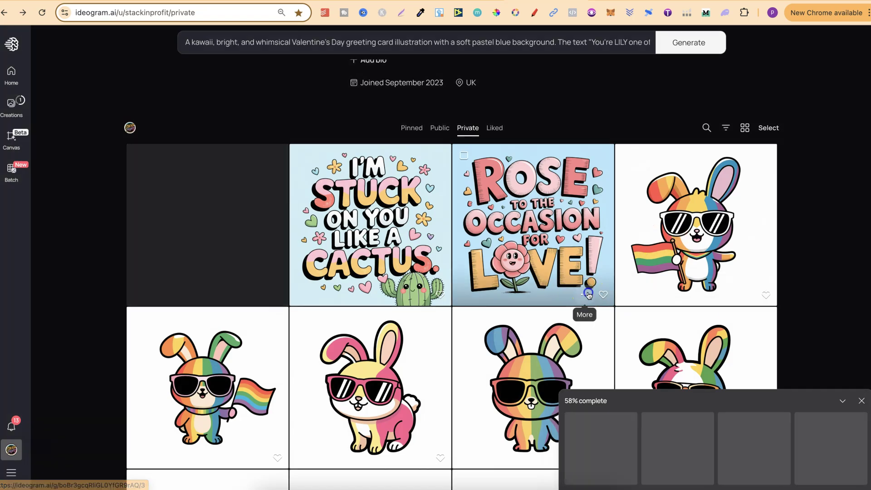
pyautogui.click(588, 294)
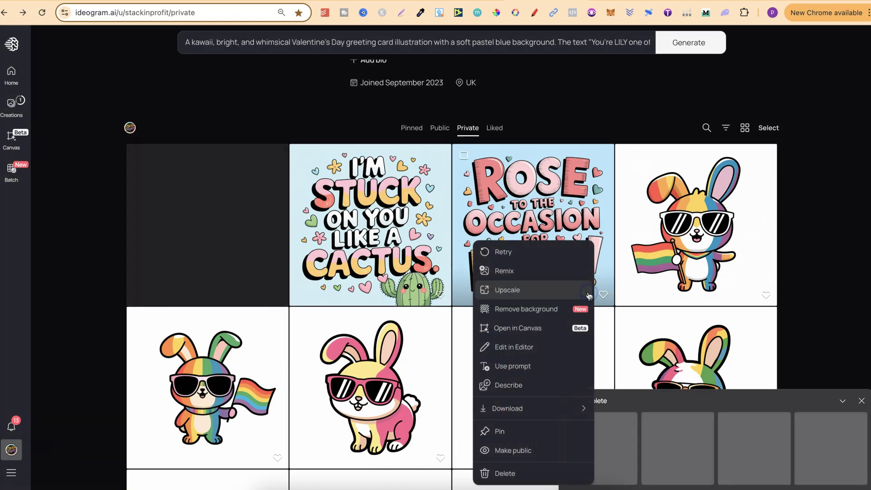
pyautogui.click(512, 450)
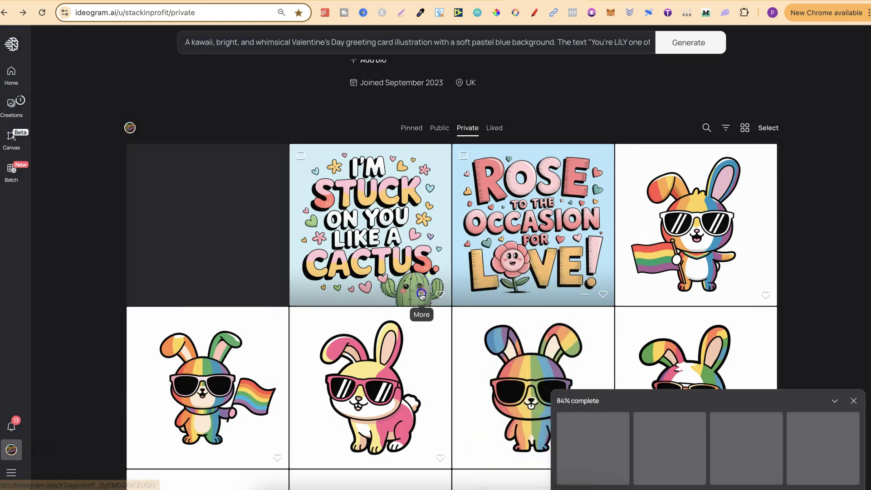
pyautogui.click(422, 295)
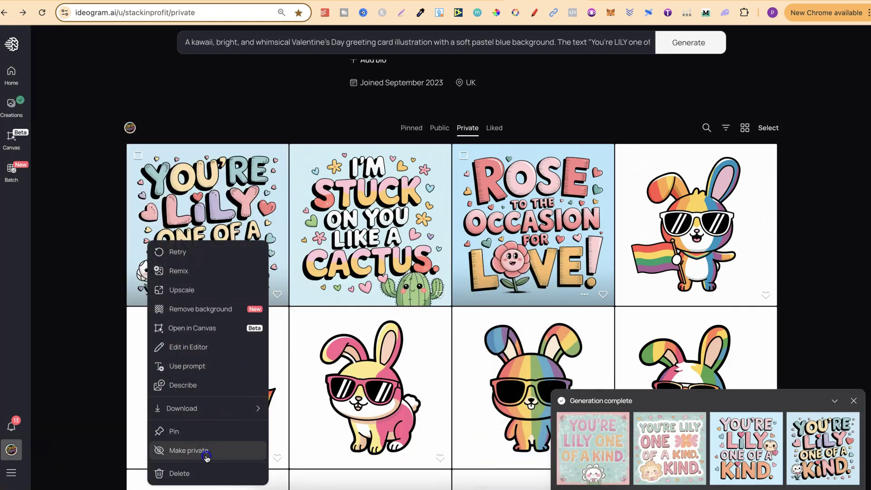
pyautogui.click(206, 456)
# - Look through the public gallery's Valentine's designs, and open the "Let's Taco Bout Love" design with its full prompt
pyautogui.click(440, 131)
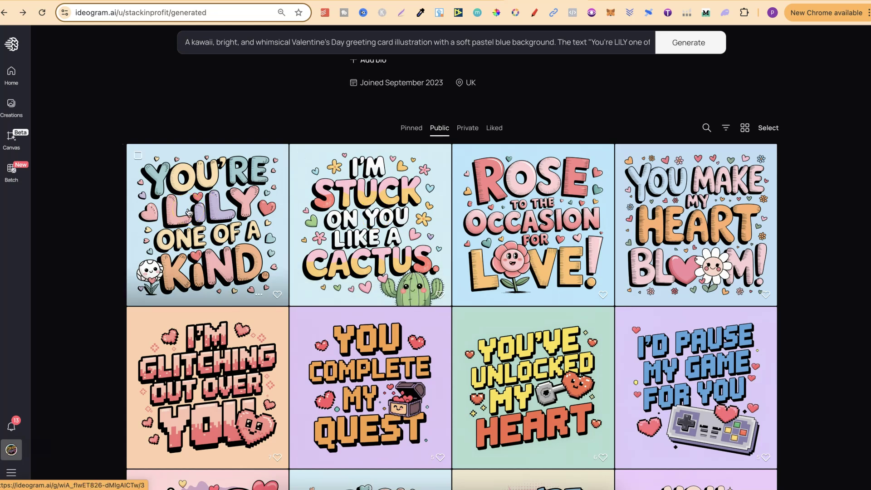
pyautogui.scroll(-8, 818, 366)
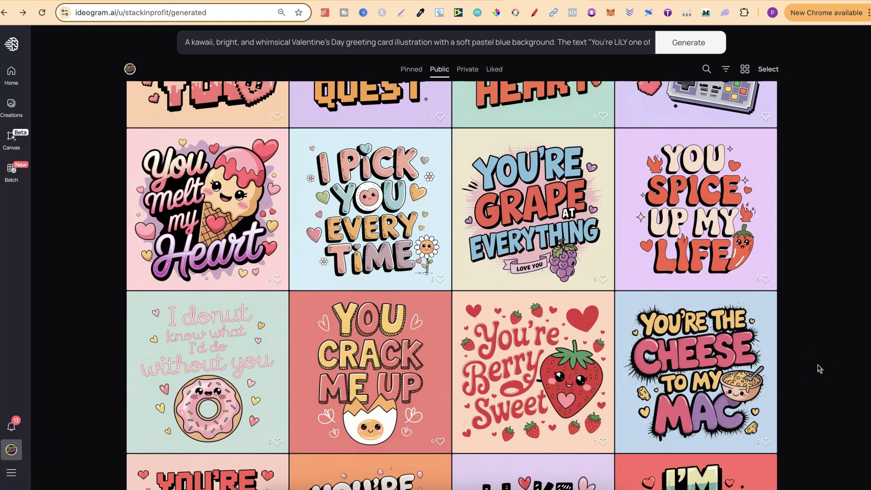
pyautogui.scroll(-7, 819, 368)
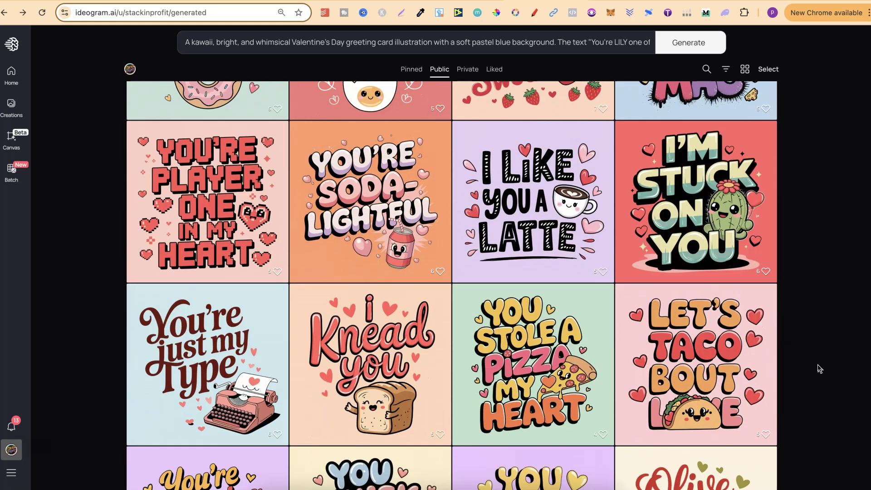
pyautogui.scroll(-3, 820, 369)
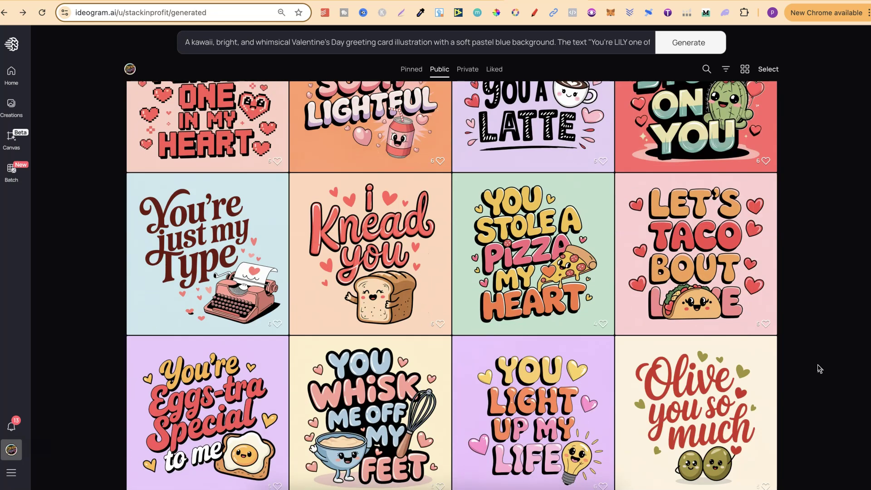
pyautogui.scroll(-3, 819, 369)
pyautogui.scroll(3, 818, 380)
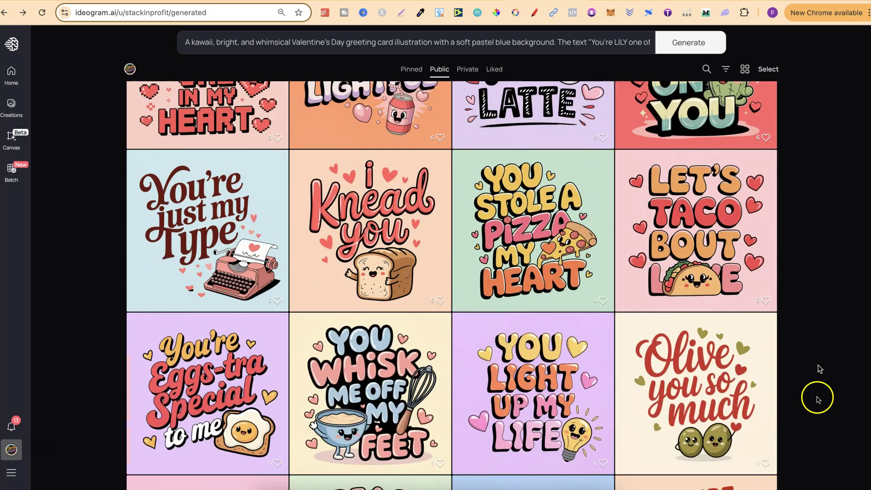
pyautogui.scroll(2, 819, 428)
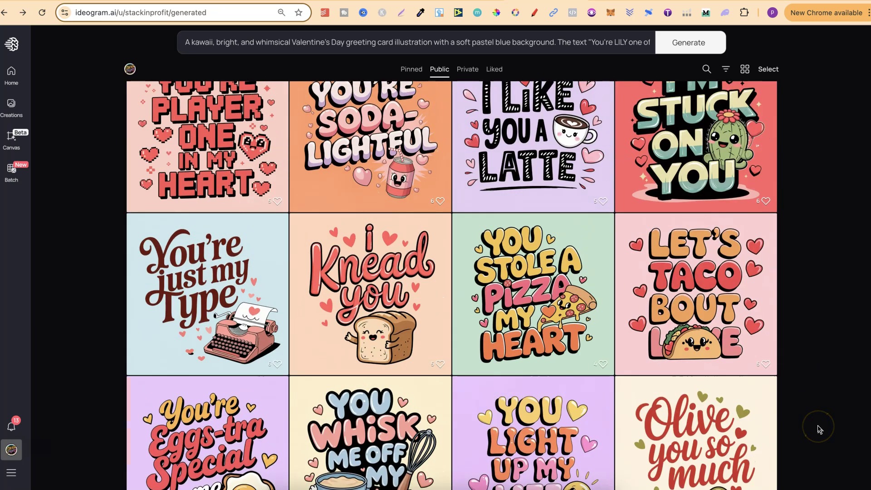
pyautogui.click(713, 295)
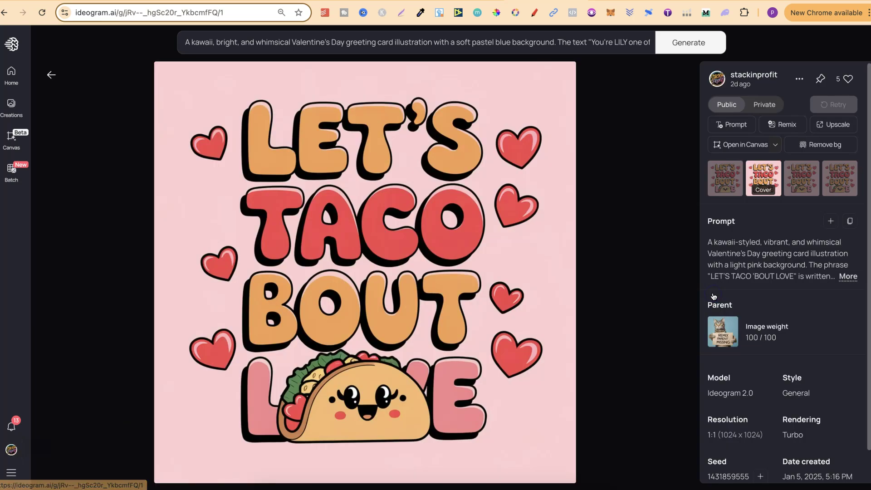
pyautogui.click(845, 277)
# - In ChatGPT, reuse the message "Niche Valentines and flowers: I PICK YOU EVERY TIME" as a new draft, changing its flowers niche to tacos
pyautogui.hotkey('ctrl', 'Tab')
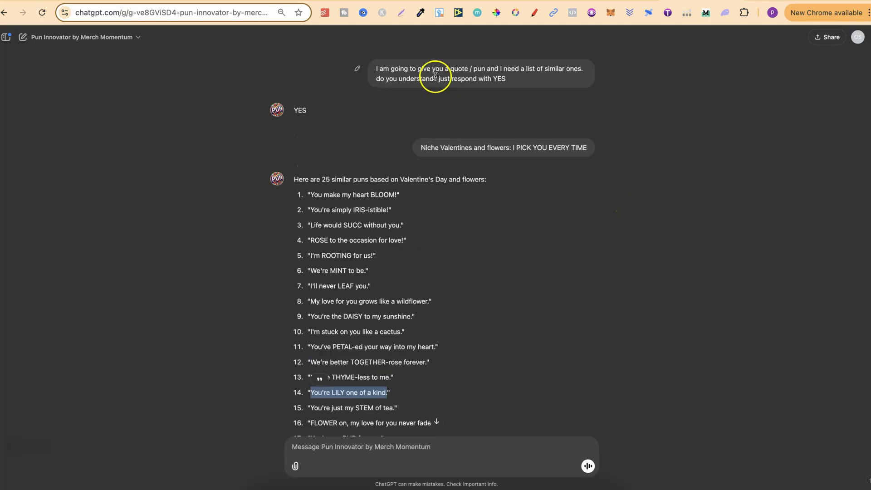
pyautogui.tripleClick(465, 145)
pyautogui.click(553, 148)
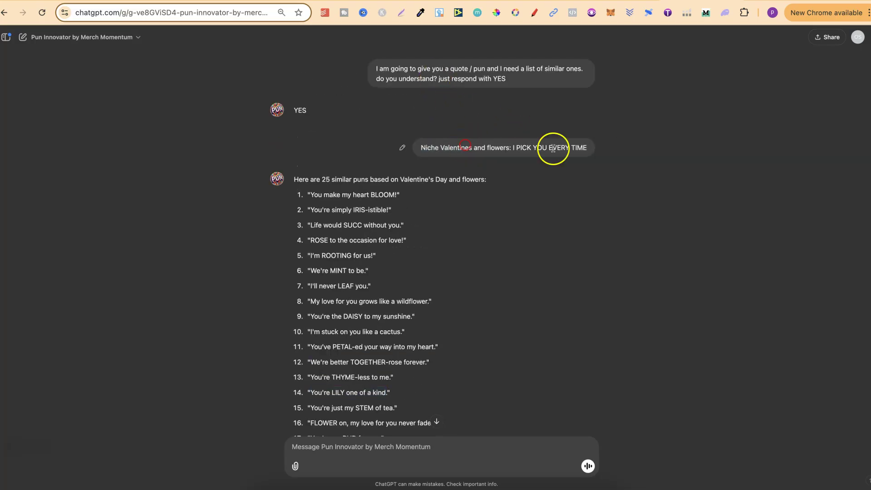
pyautogui.tripleClick(457, 147)
pyautogui.rightClick(457, 147)
pyautogui.click(467, 169)
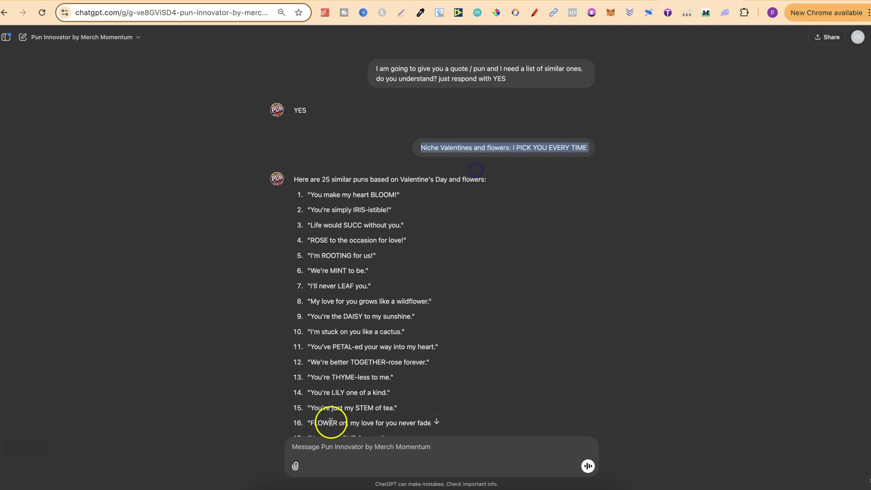
pyautogui.click(309, 450)
pyautogui.press('super+v')
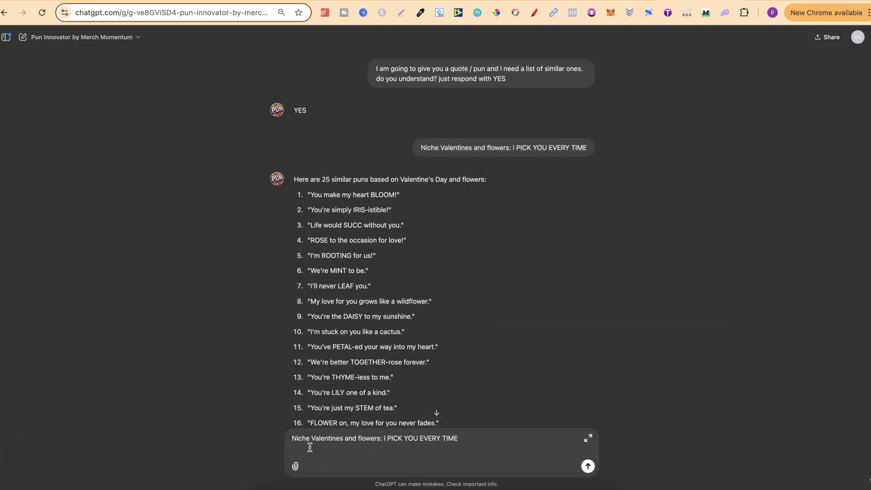
pyautogui.click(332, 453)
pyautogui.click(294, 437)
pyautogui.write('tac')
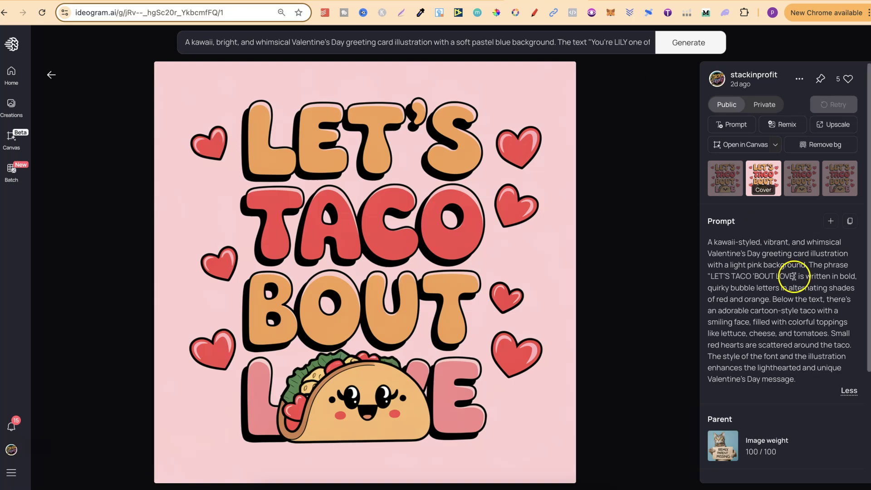
# - Replace "I PICK YOU EVERY TIME" in the ChatGPT draft with "LET'S TACO 'BOUT LOVE" copied from the taco design's prompt, and send the message
pyautogui.moveTo(794, 276); pyautogui.dragTo(753, 278)
pyautogui.rightClick(710, 277)
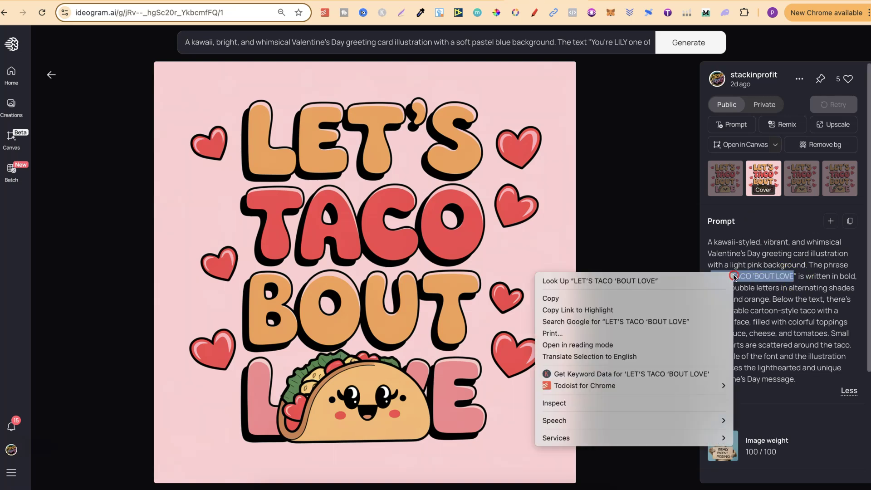
pyautogui.click(659, 301)
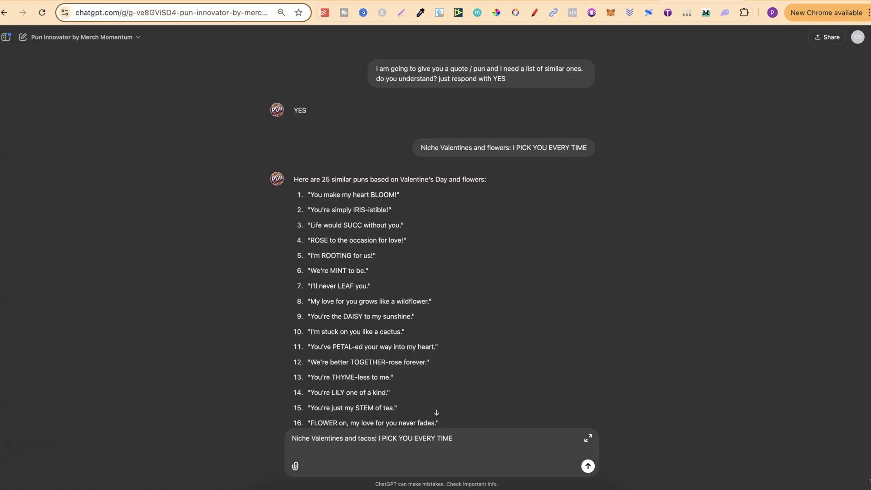
pyautogui.click(377, 439)
pyautogui.moveTo(377, 439); pyautogui.dragTo(473, 441)
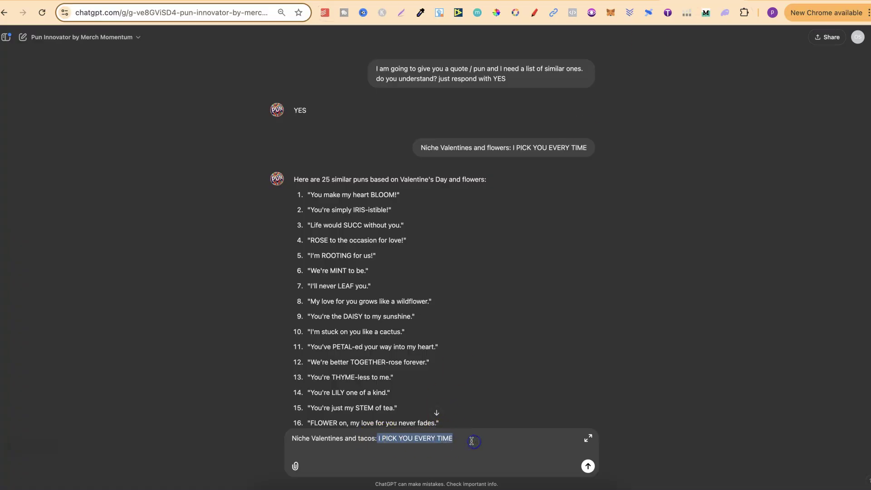
pyautogui.press('super+v')
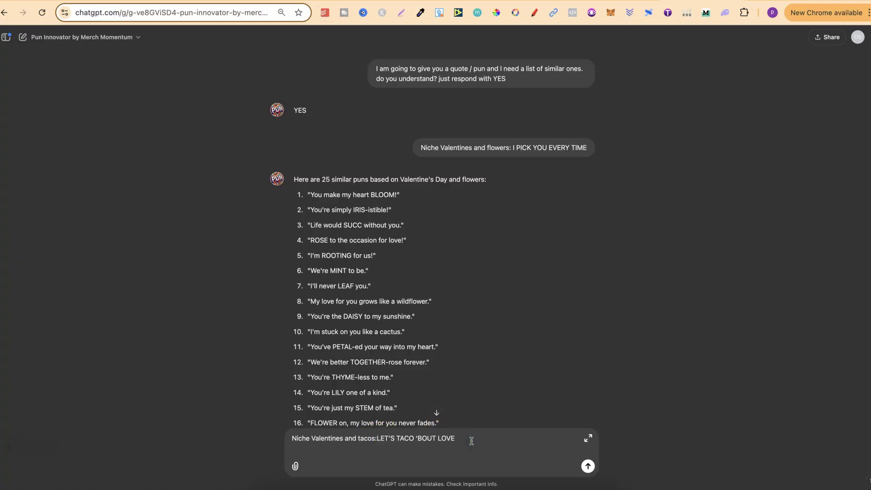
pyautogui.press('Return')
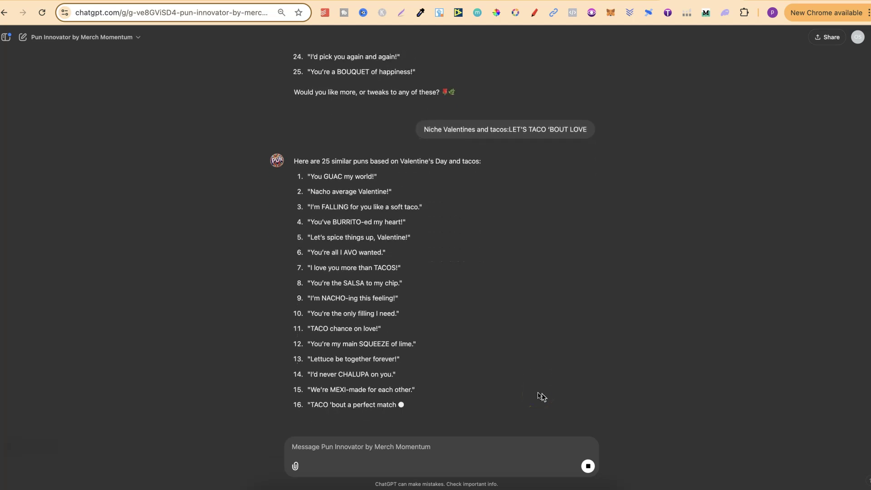
# - Copy the pun "You GUAC my world!" into the reused taco prompt in Ideogram in place of its phrase, and generate it with public visibility
pyautogui.moveTo(375, 159); pyautogui.dragTo(315, 160)
pyautogui.rightClick(309, 159)
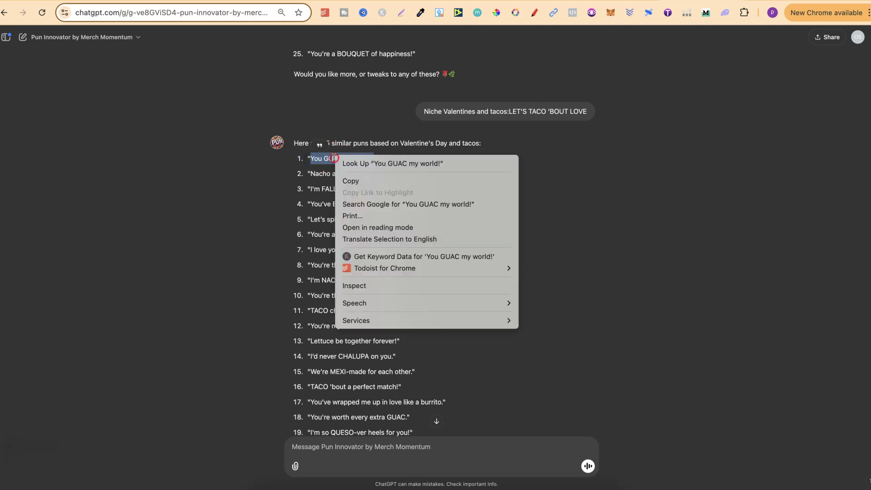
pyautogui.click(350, 179)
pyautogui.hotkey('ctrl', 'Tab')
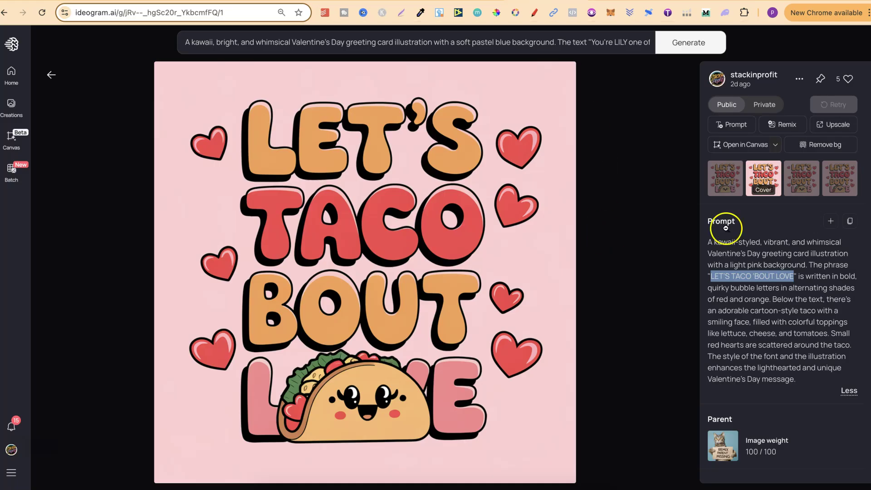
pyautogui.click(831, 222)
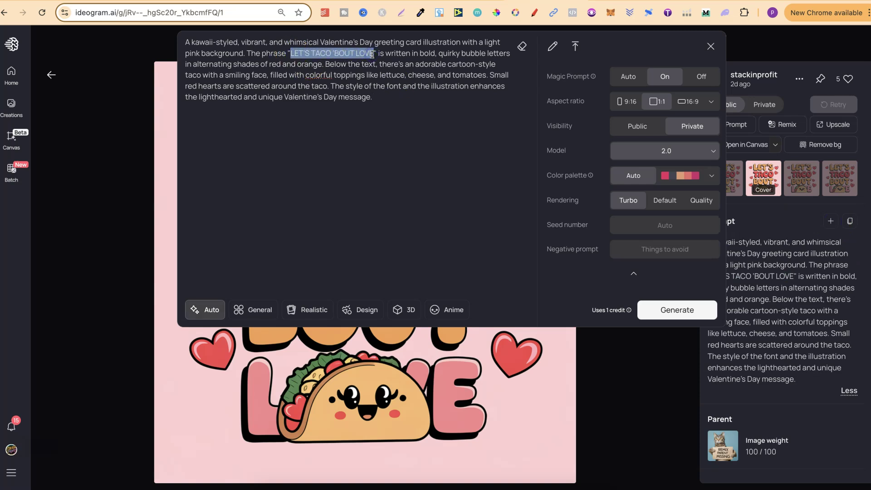
pyautogui.hotkey('ctrl', 'v')
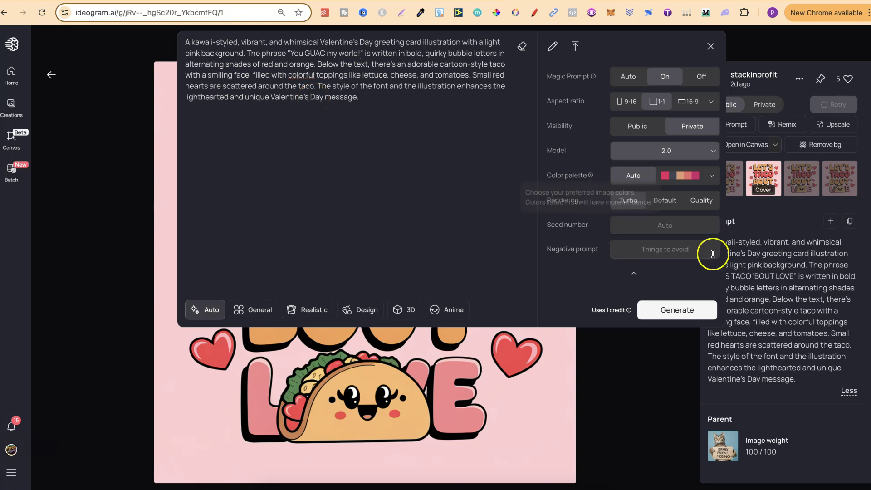
pyautogui.click(630, 128)
pyautogui.click(673, 308)
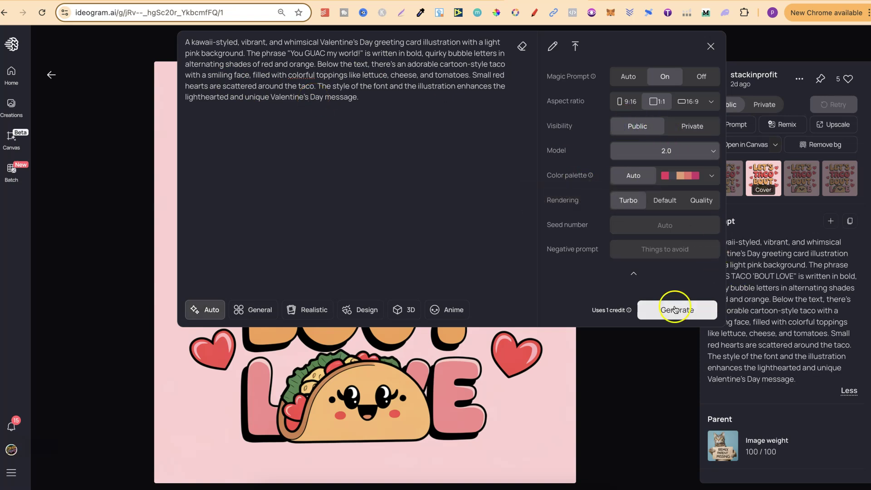
# - Return to the public gallery, open the new "You GUAC my world!" design and compare its image variations
pyautogui.click(49, 76)
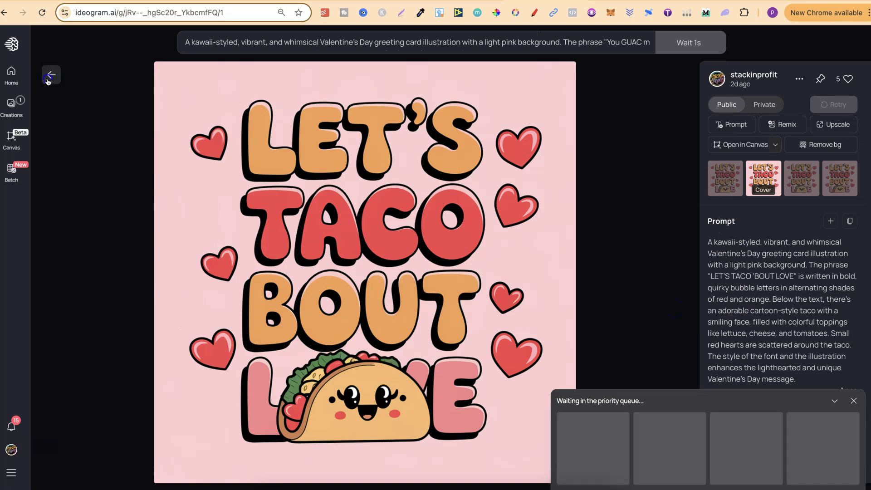
pyautogui.scroll(10, 366, 283)
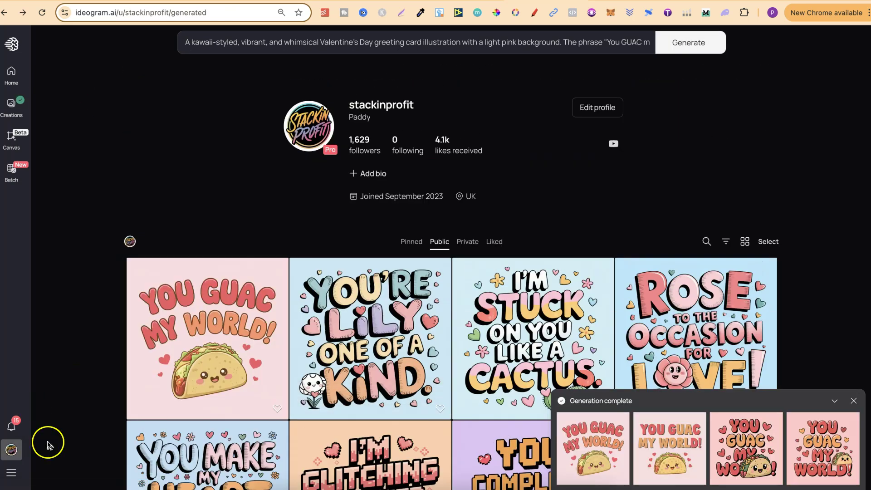
pyautogui.click(166, 345)
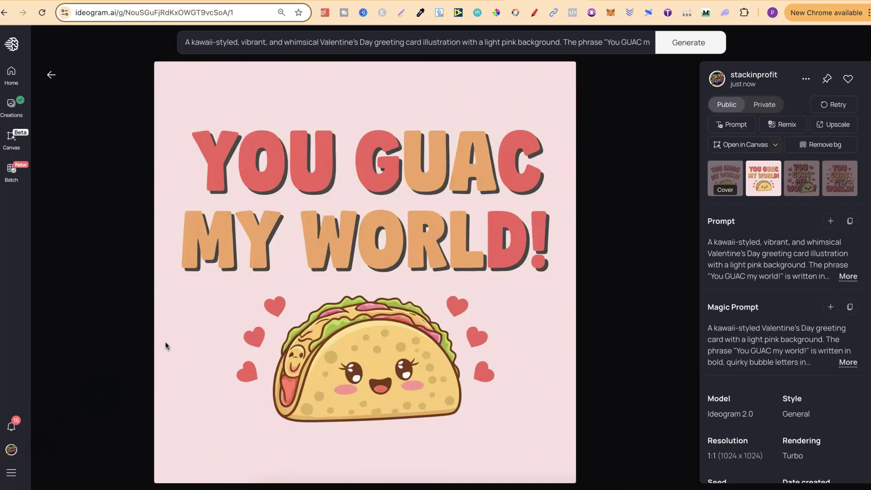
pyautogui.press('Left')
pyautogui.press('Right')
pyautogui.press('Right')
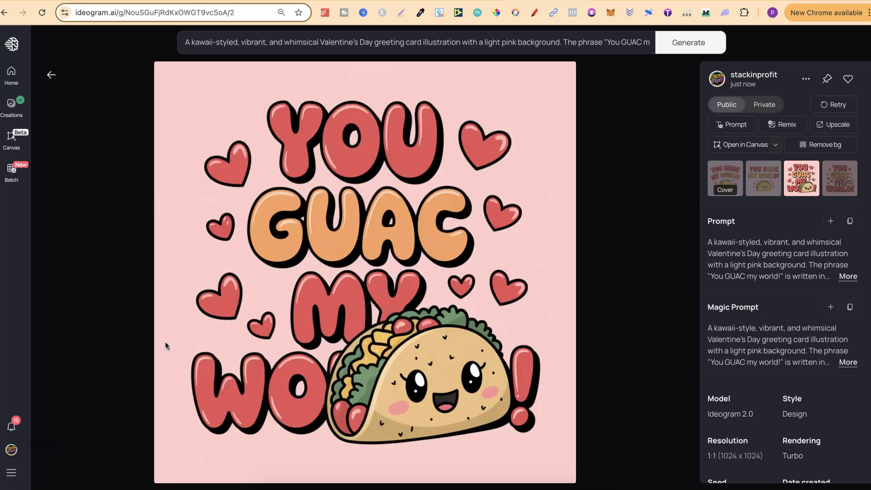
pyautogui.press('Right')
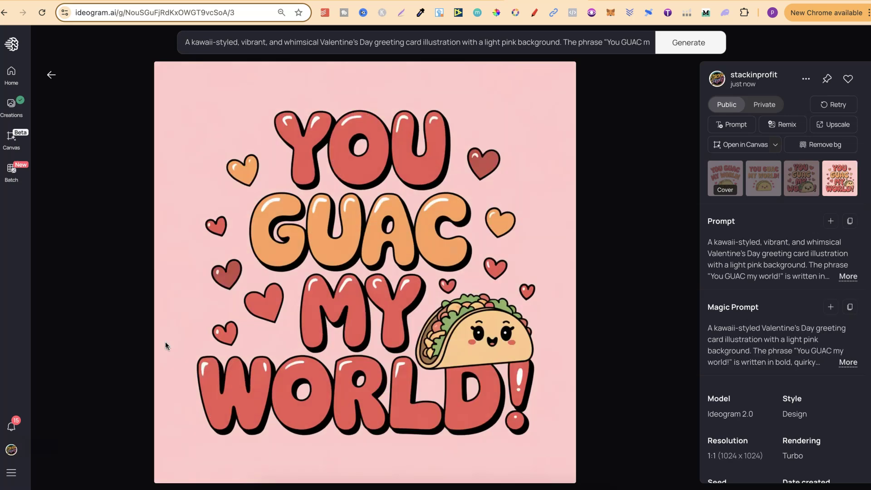
# - Remix the fourth "You GUAC my world!" variation with image weight 100 and Magic Prompt off
pyautogui.click(776, 124)
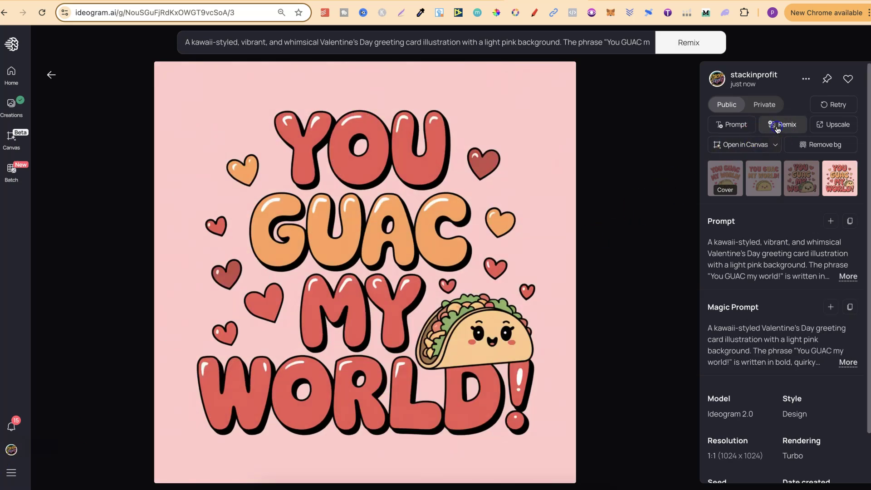
pyautogui.moveTo(234, 255); pyautogui.dragTo(267, 251)
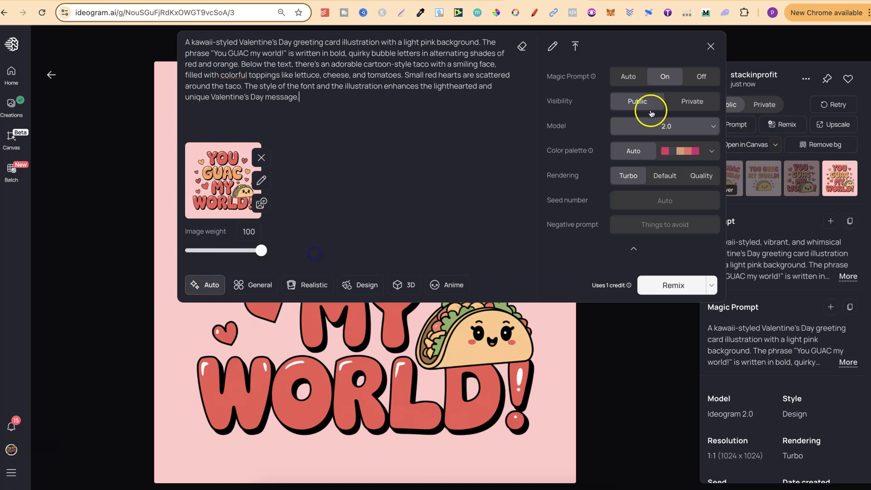
pyautogui.click(702, 76)
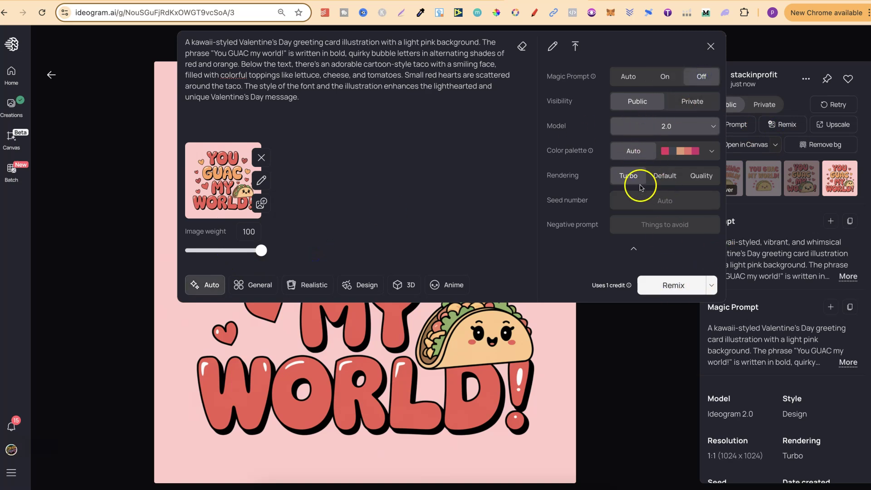
pyautogui.click(670, 284)
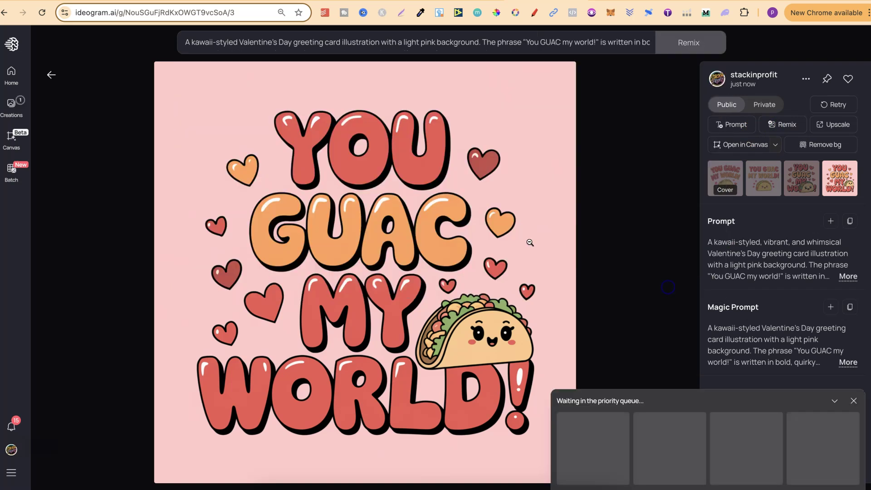
# - Go back to the public gallery and delete the original "You GUAC my world!" generation
pyautogui.click(51, 76)
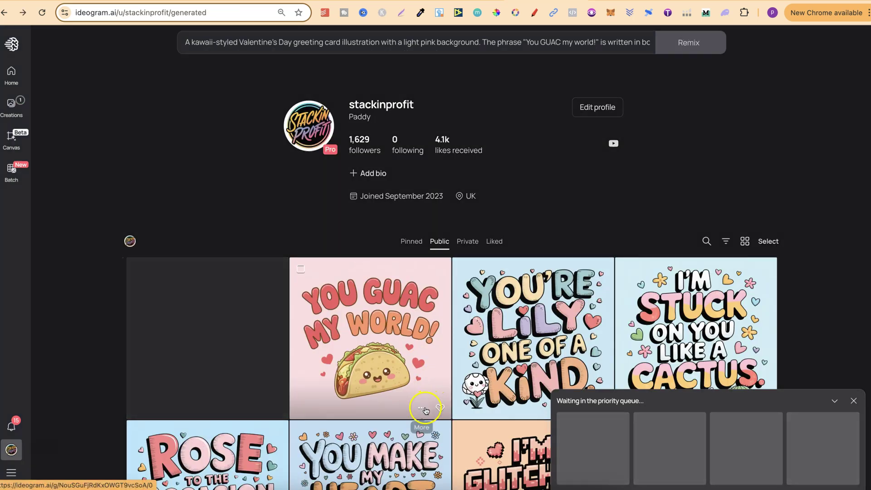
pyautogui.click(424, 408)
pyautogui.click(360, 474)
pyautogui.click(855, 460)
# - Browse the public Valentine's designs, and delete the remixed "You GUAC my world!" design
pyautogui.scroll(-10, 794, 278)
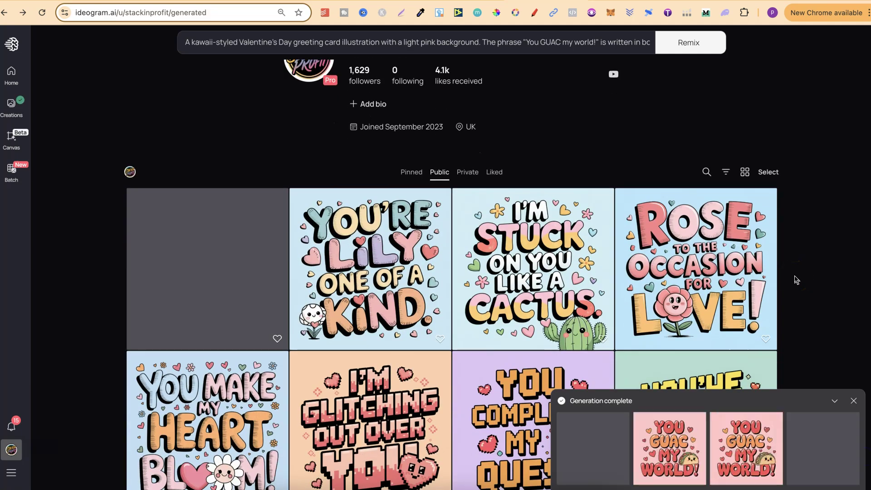
pyautogui.scroll(-20, 794, 279)
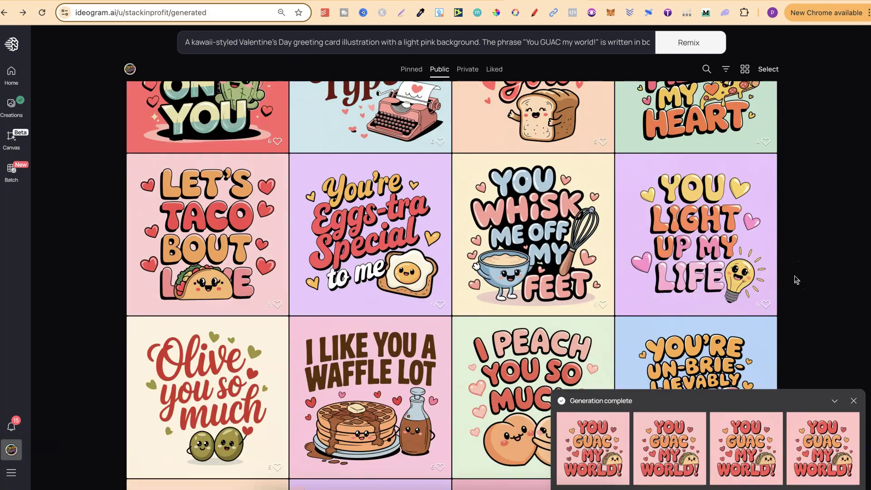
pyautogui.scroll(11, 794, 278)
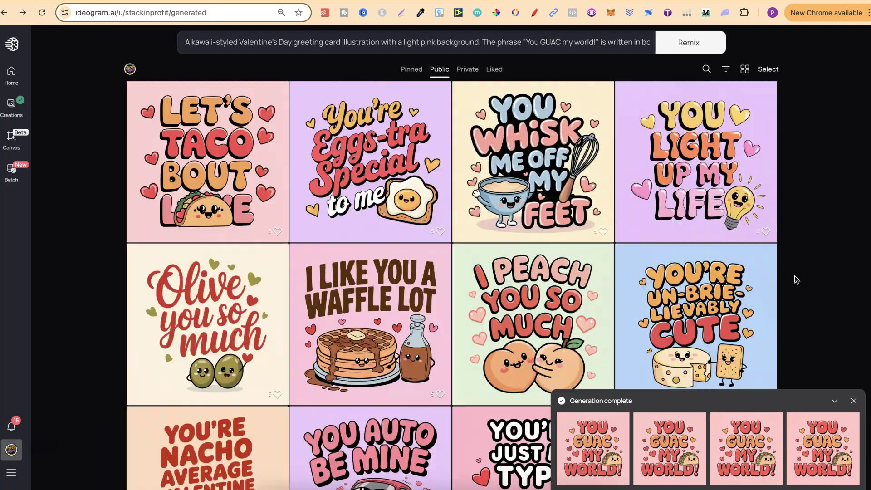
pyautogui.click(364, 275)
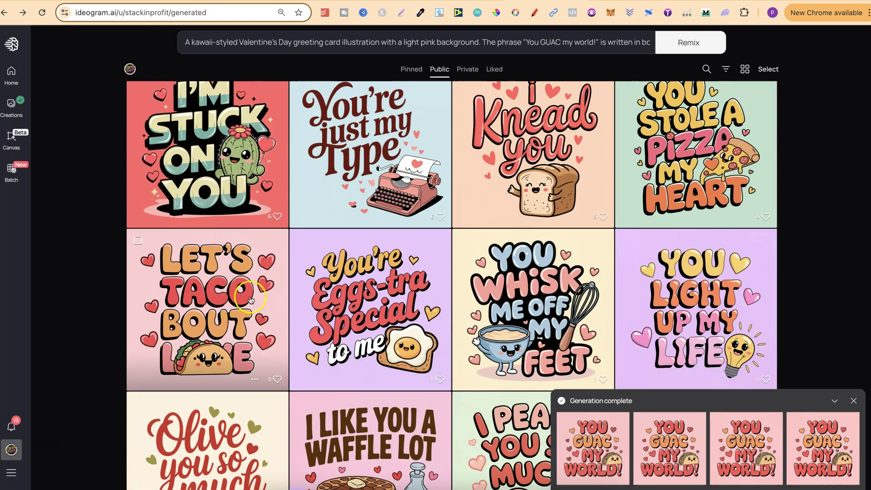
pyautogui.scroll(15, 250, 300)
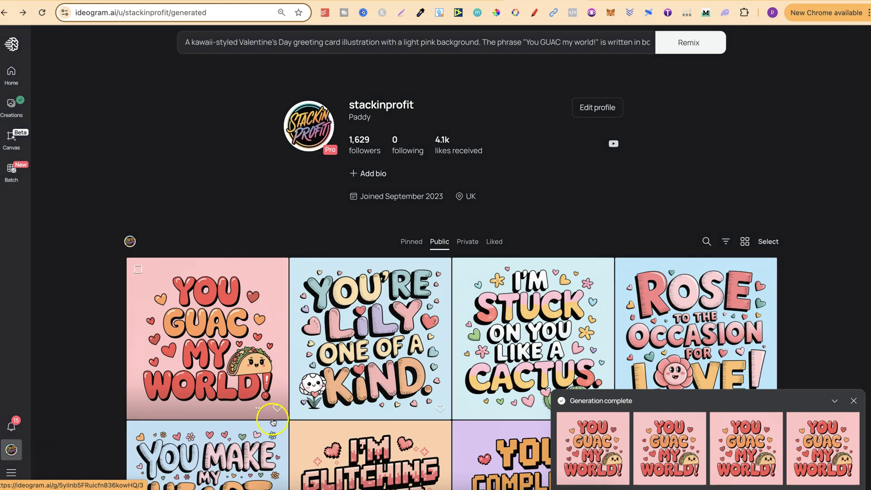
pyautogui.click(256, 409)
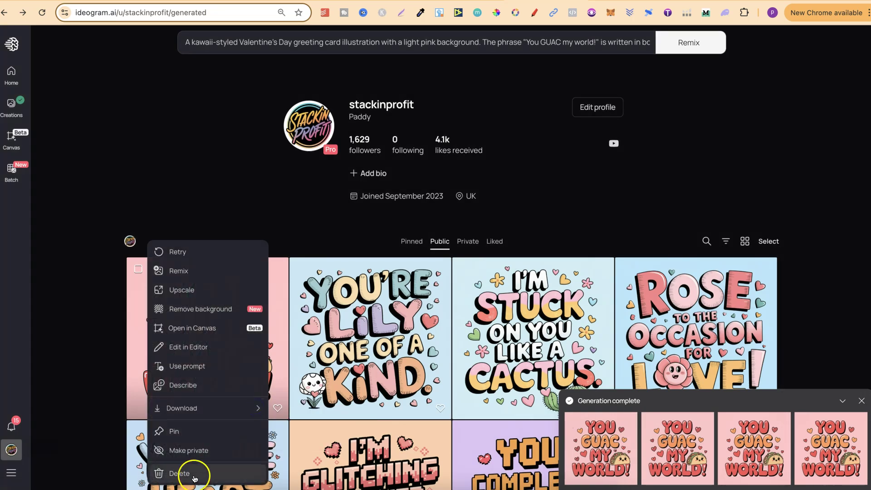
pyautogui.click(194, 473)
pyautogui.click(861, 467)
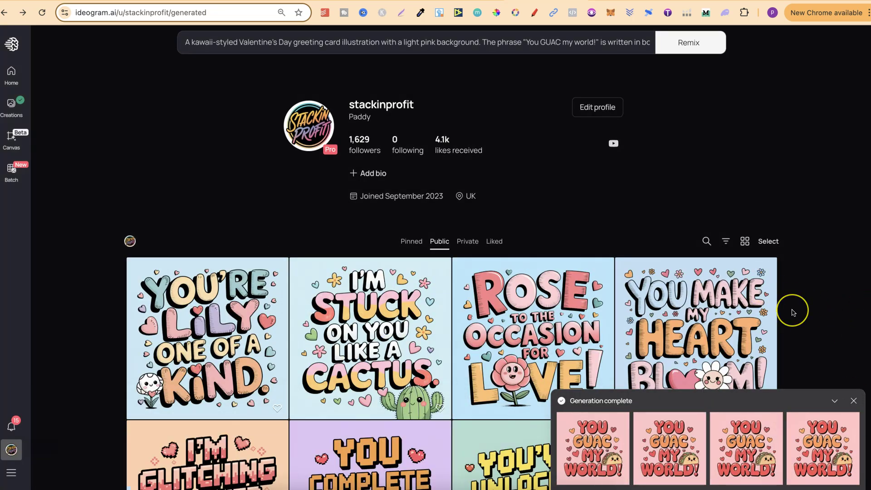
# - Dismiss the finished generation preview and look through the public gallery's Valentine's pun designs
pyautogui.scroll(-3, 791, 308)
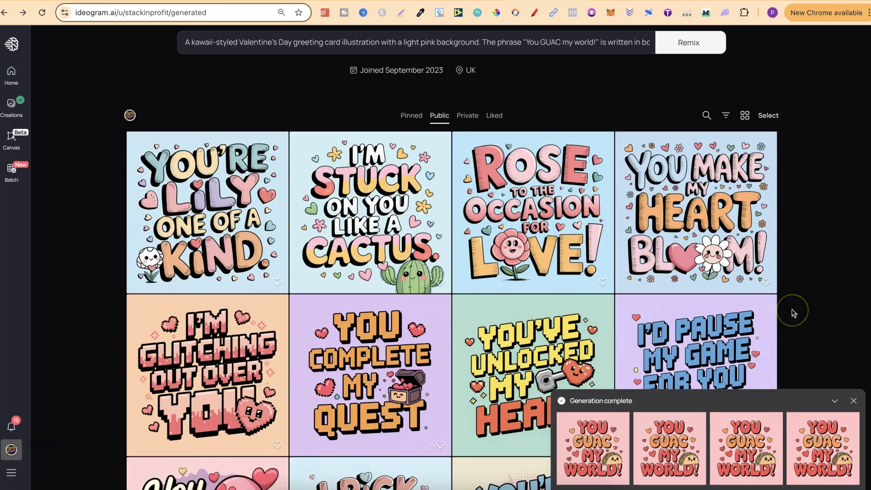
pyautogui.click(854, 401)
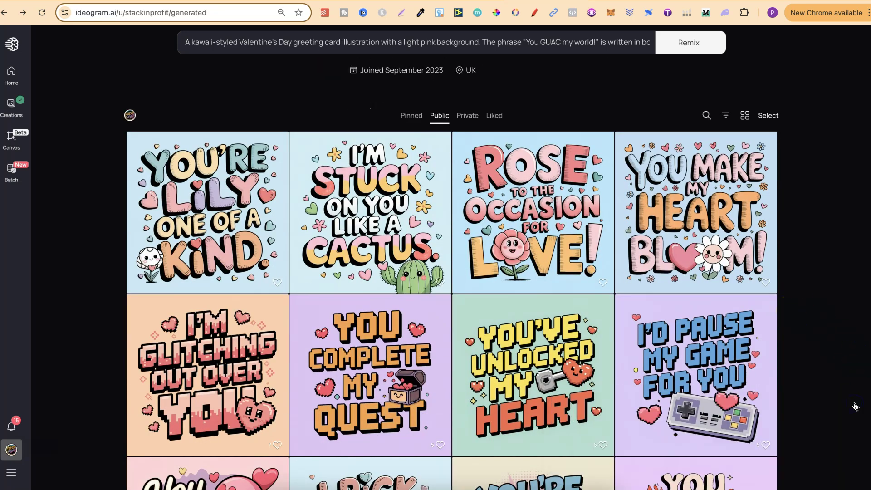
pyautogui.scroll(-10, 855, 406)
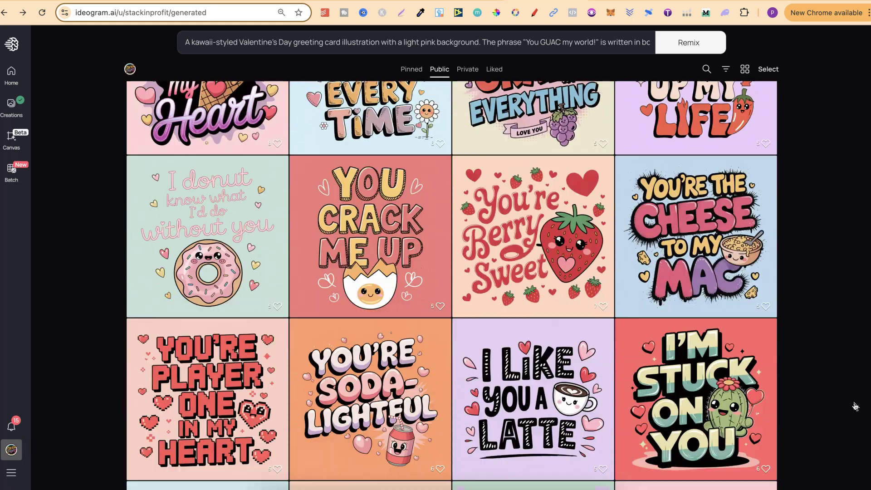
pyautogui.scroll(-2, 855, 406)
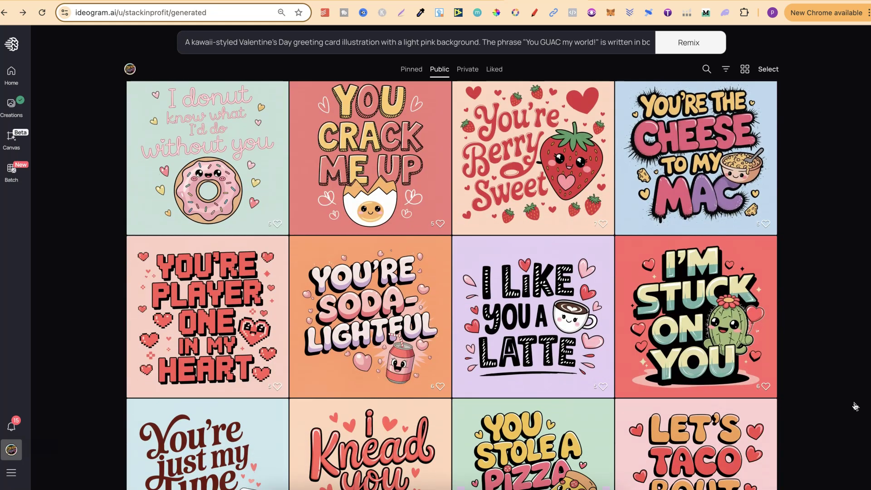
pyautogui.scroll(-3, 855, 406)
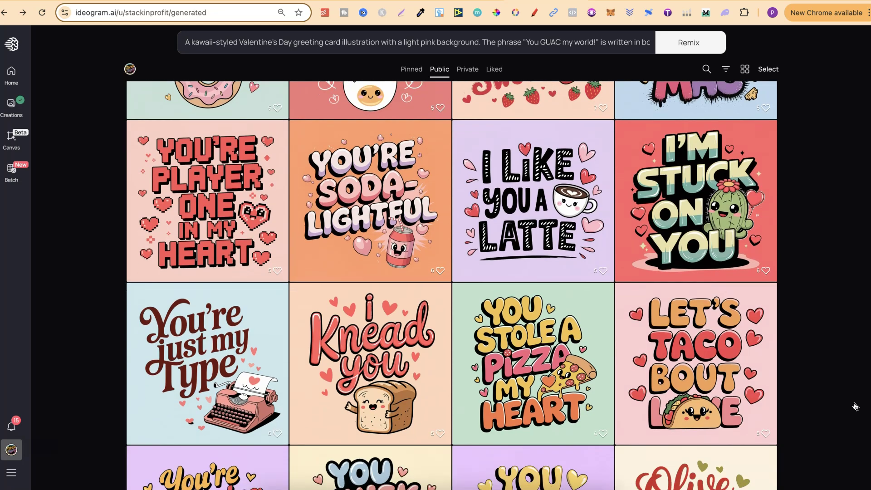
pyautogui.scroll(-10, 854, 406)
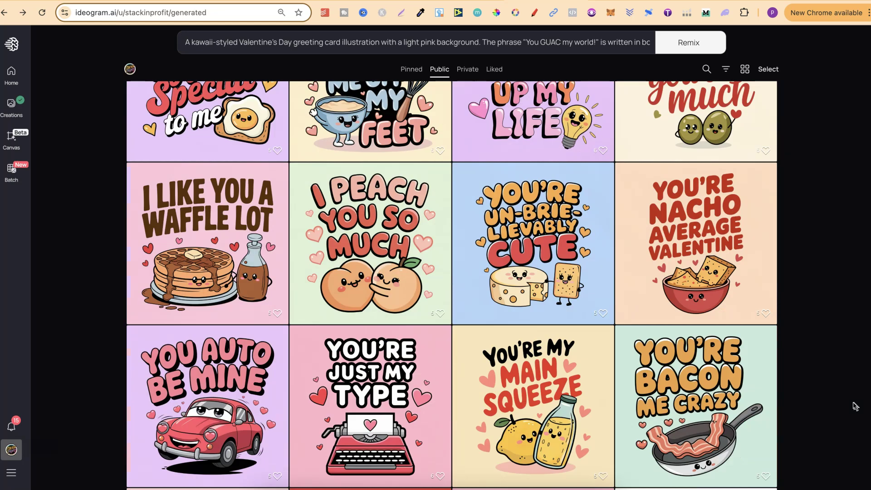
pyautogui.scroll(-5, 854, 406)
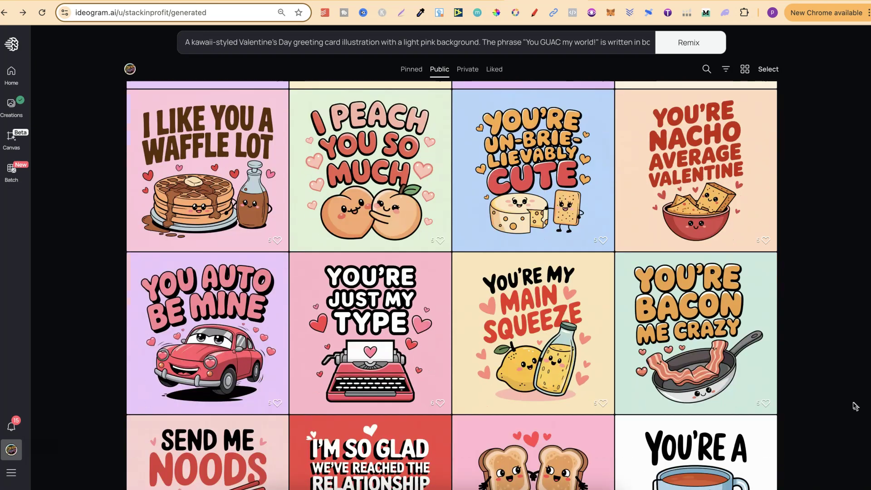
pyautogui.scroll(1, 855, 406)
pyautogui.scroll(9, 854, 406)
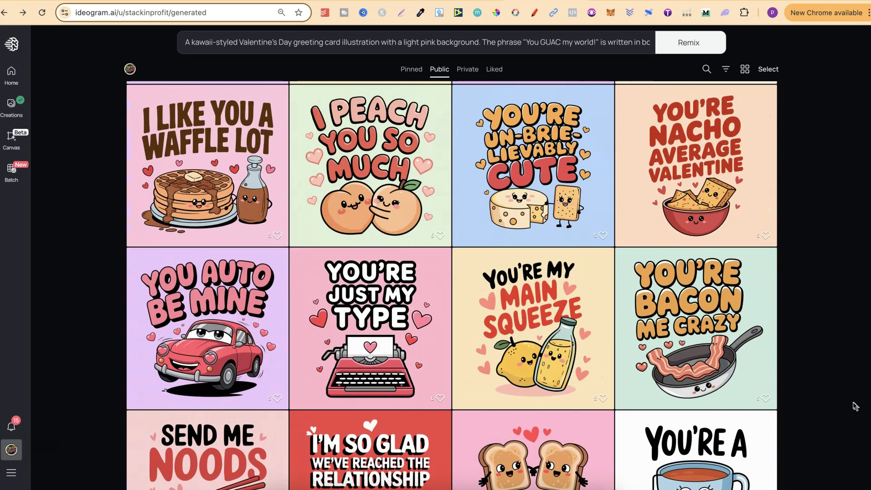
pyautogui.scroll(8, 855, 406)
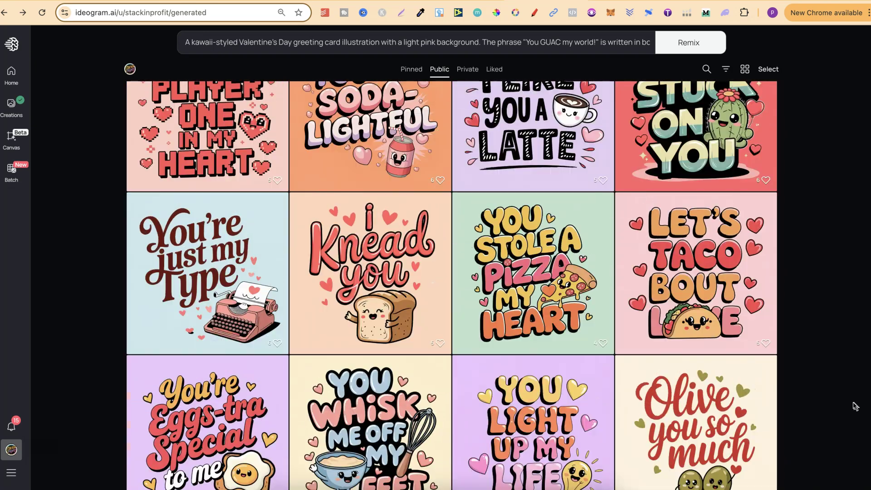
pyautogui.scroll(5, 855, 406)
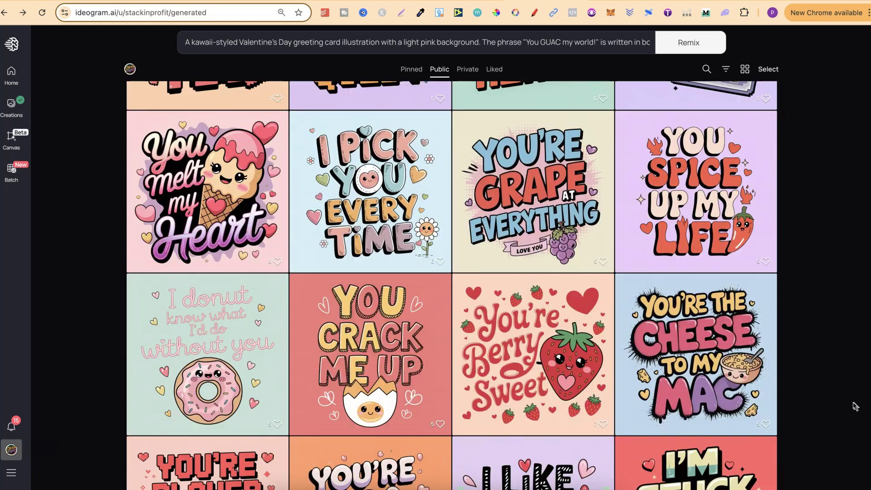
pyautogui.scroll(2, 855, 406)
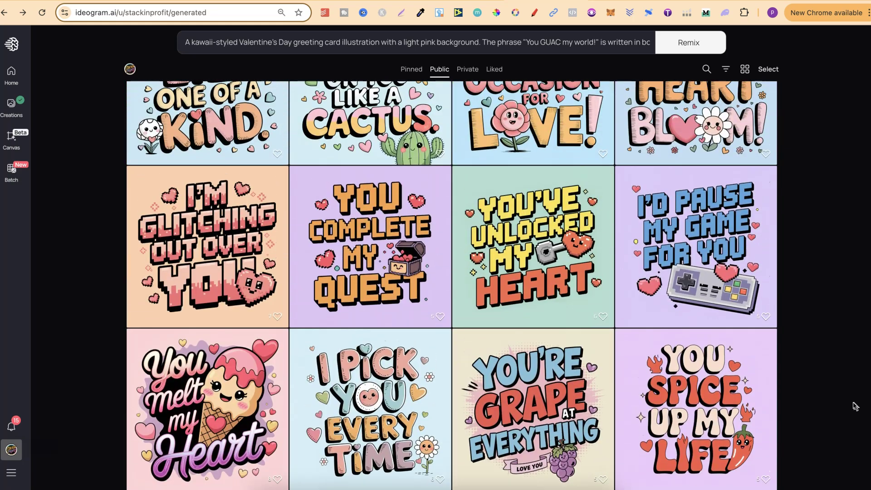
pyautogui.scroll(4, 855, 406)
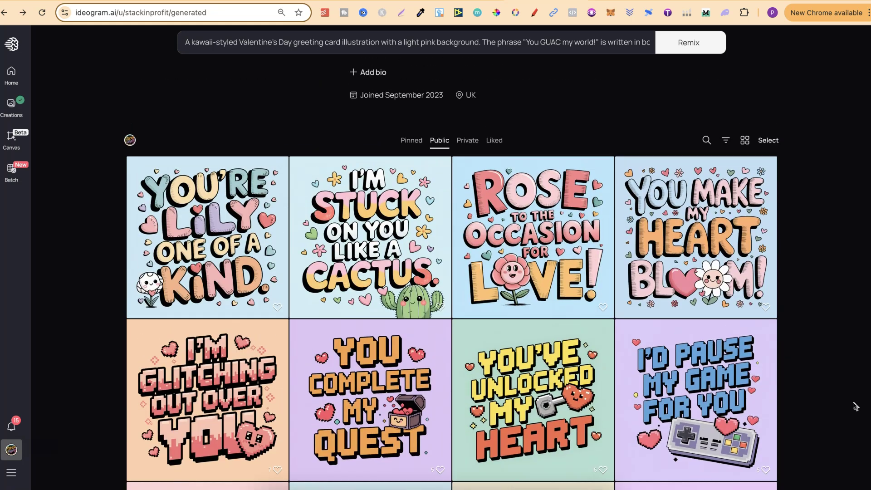